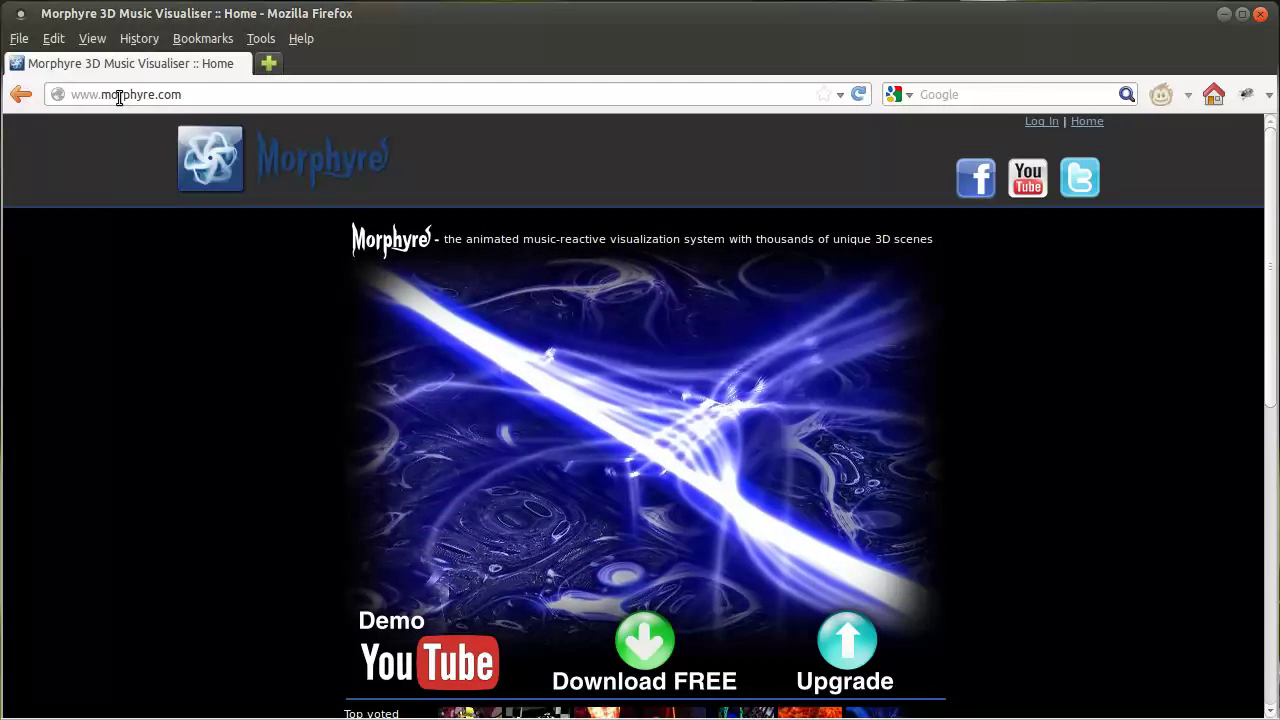
Open the site's log-in page, and start a Scene Designer scene with the Built in scene type.
left_click(1041, 124)
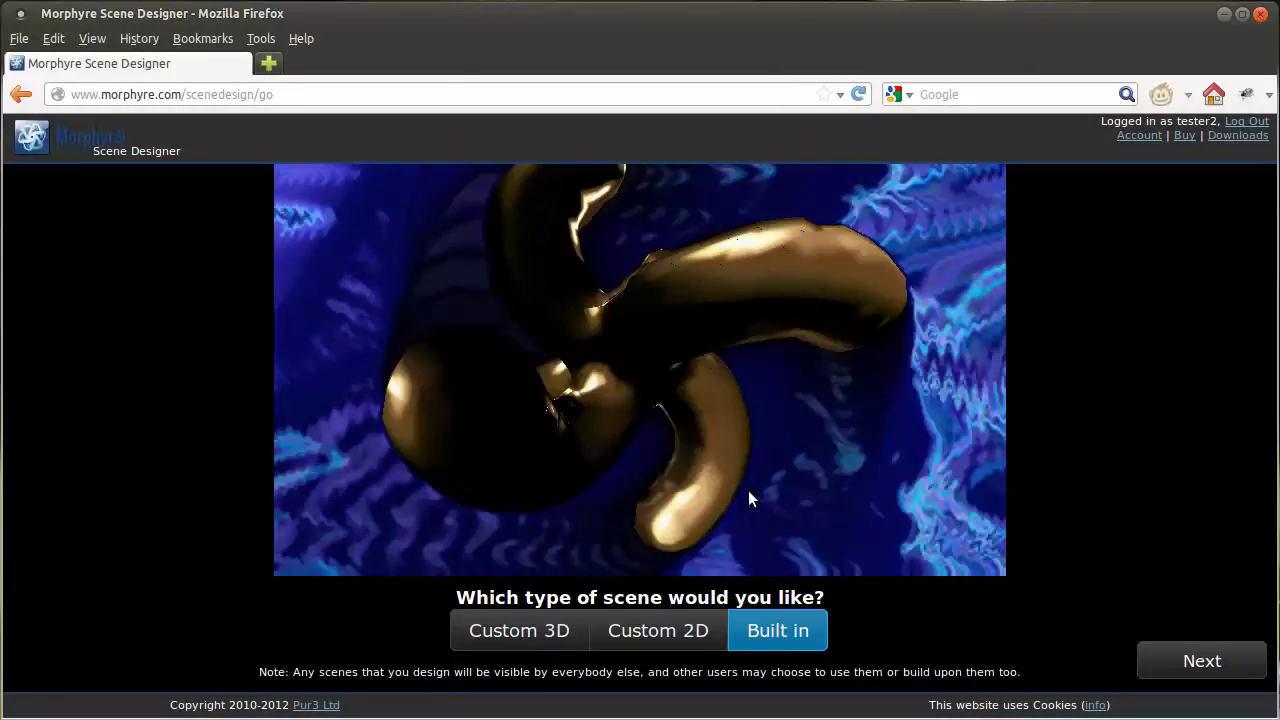
left_click(688, 631)
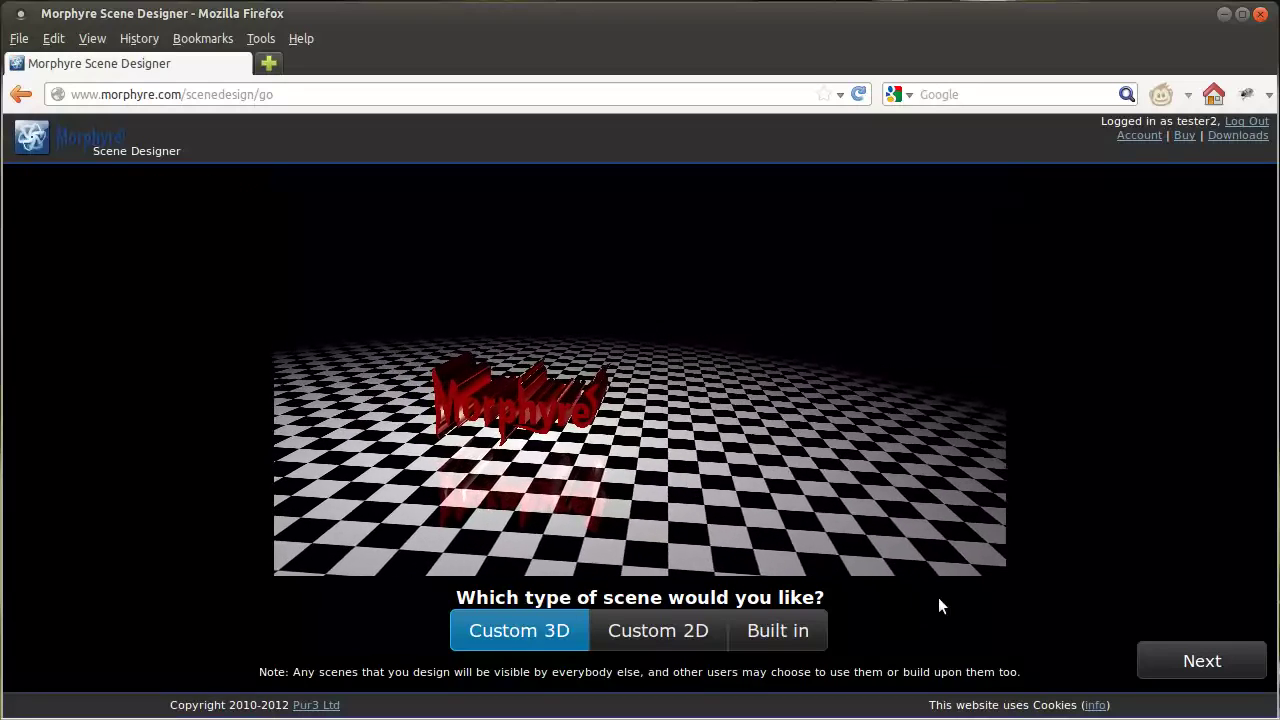
left_click(810, 645)
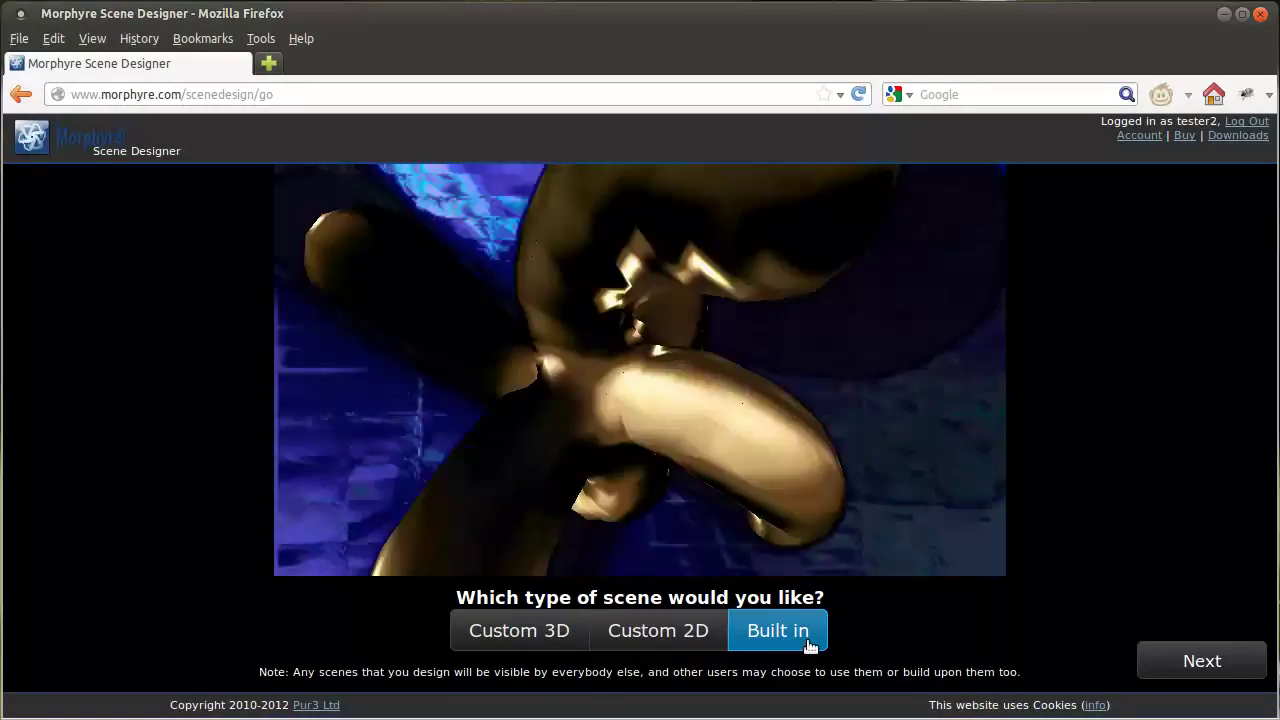
left_click(1215, 662)
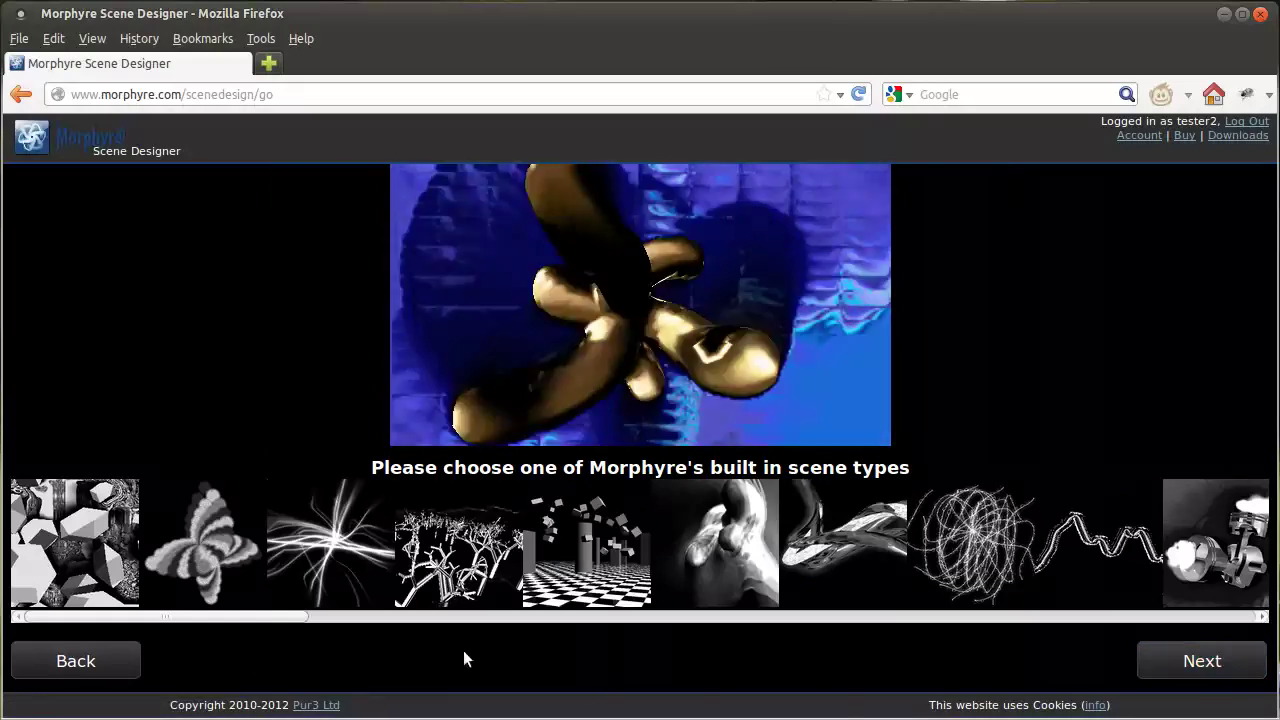
Choose the built-in scene type with tentacles made of angular chunks and continue to the colour schemes.
left_click_drag(256, 619, 541, 637)
left_click(499, 565)
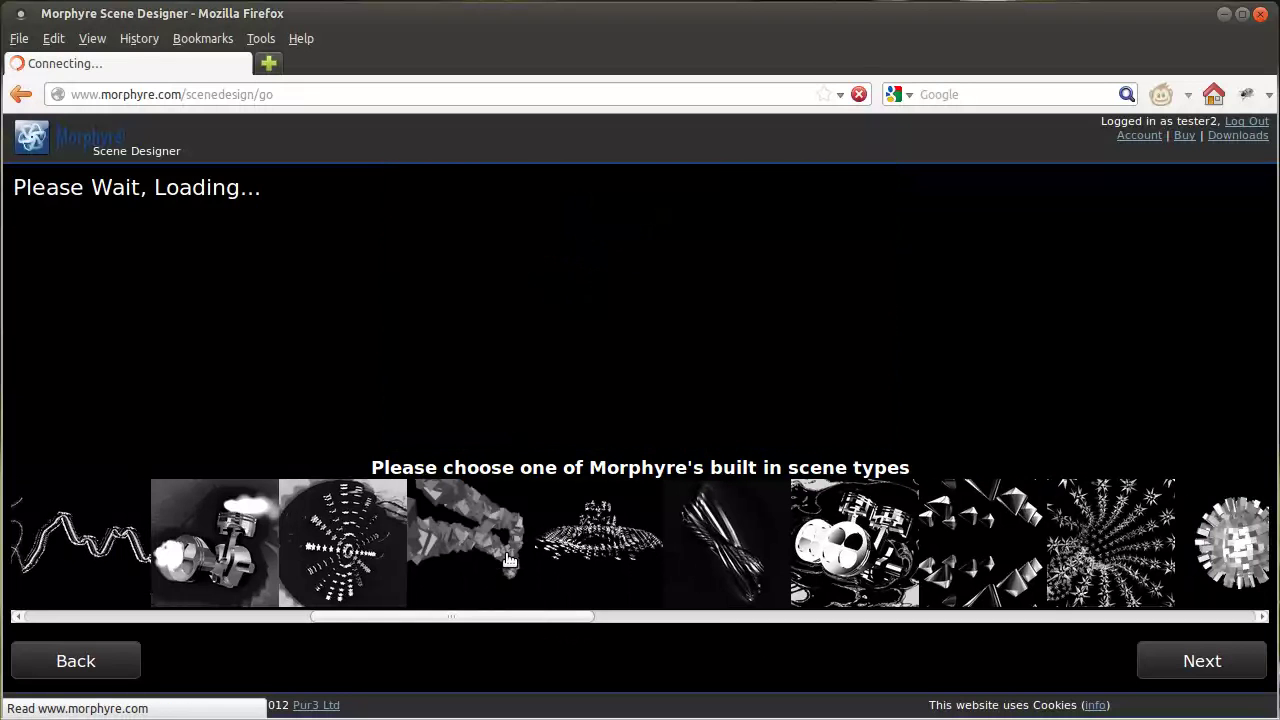
left_click(1199, 662)
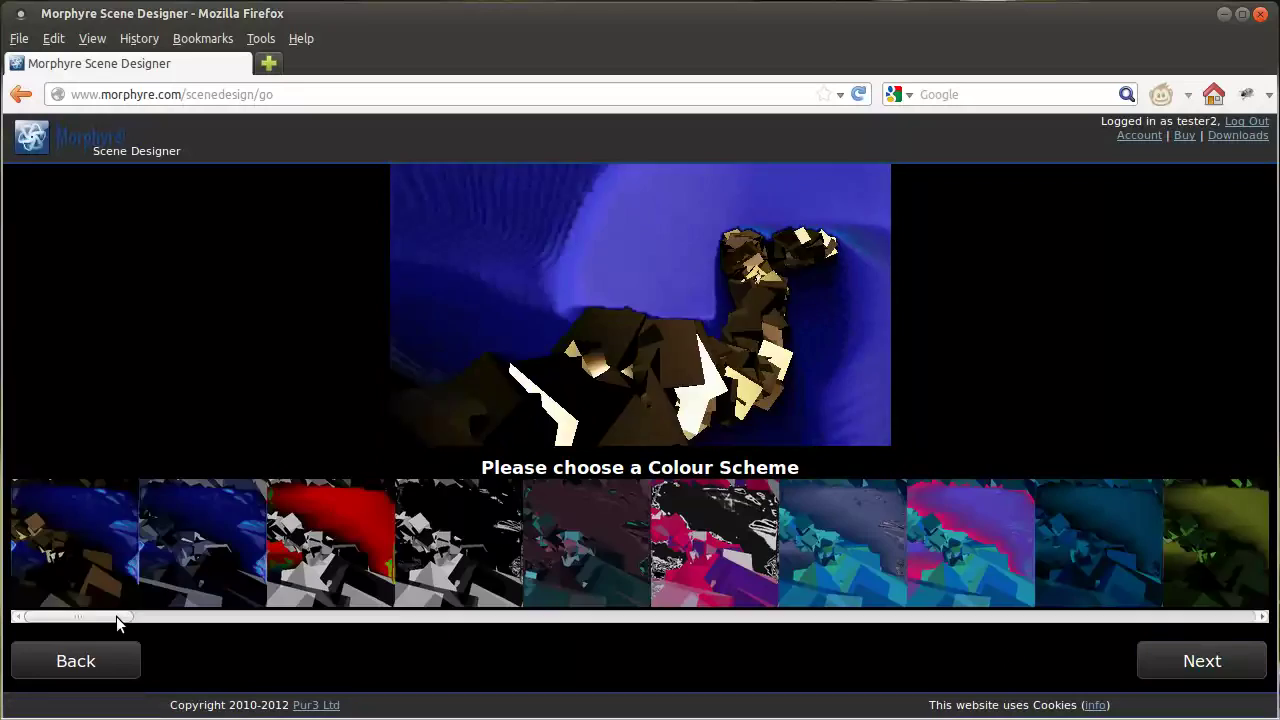
Apply the dark red and brown rocky colour scheme to the scene and continue to the 3D models.
left_click_drag(116, 617, 1197, 652)
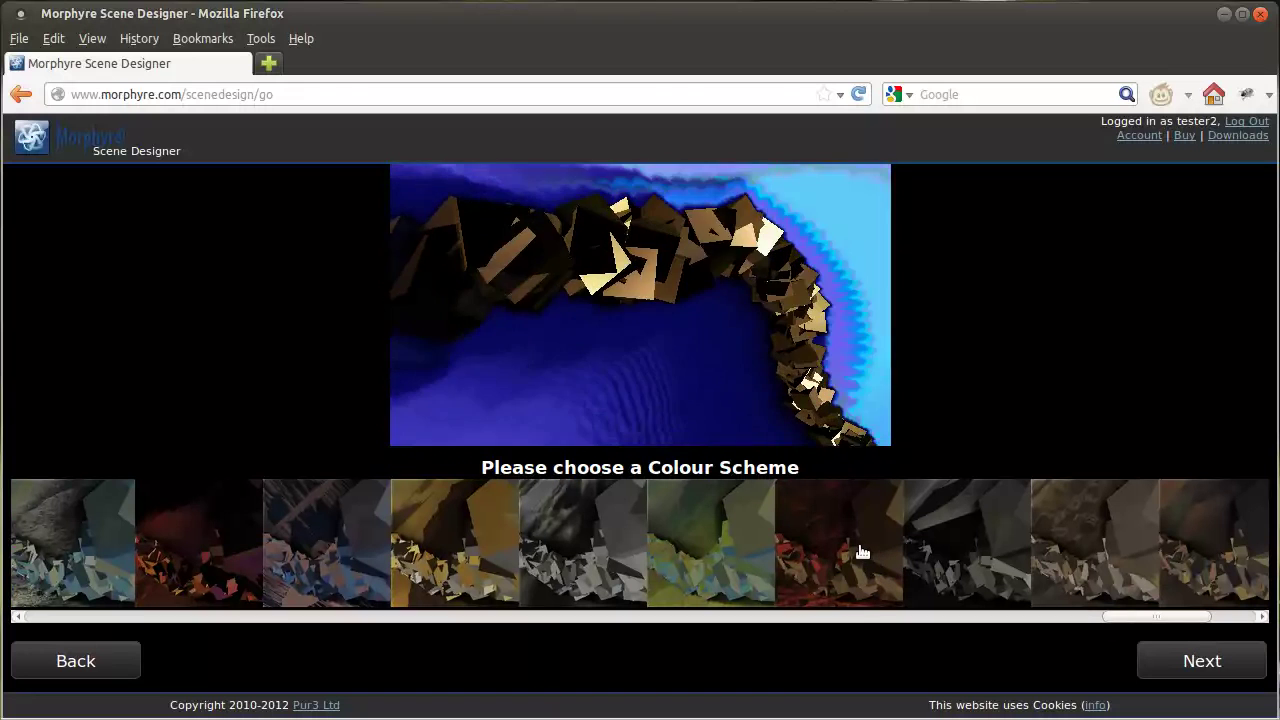
left_click(862, 552)
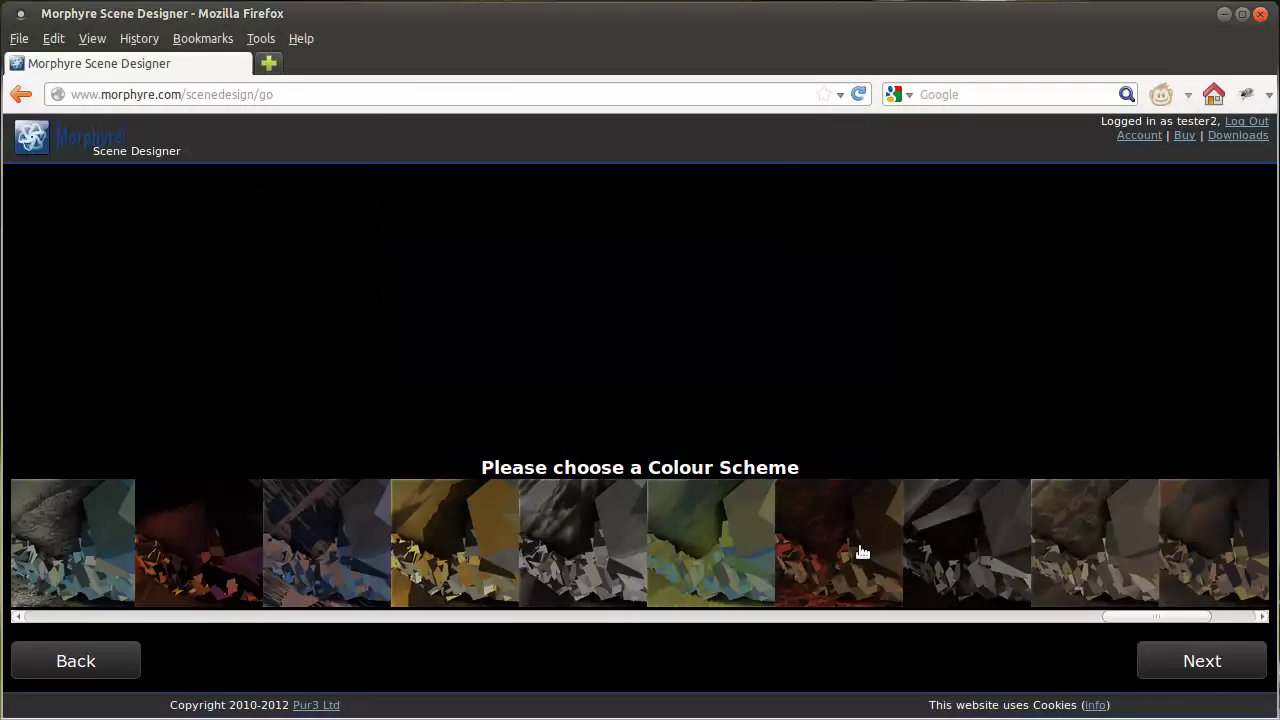
left_click(1187, 661)
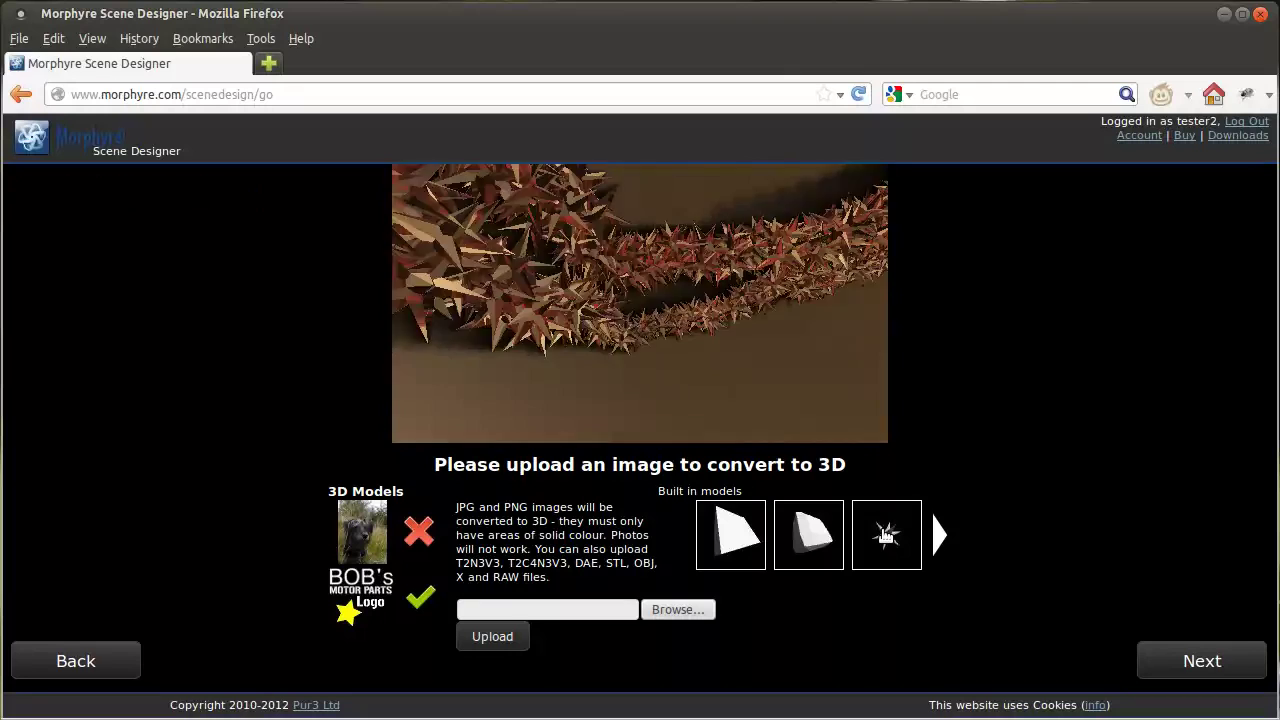
Try the rounded block and the flat star from the built-in models in the scene.
left_click(815, 540)
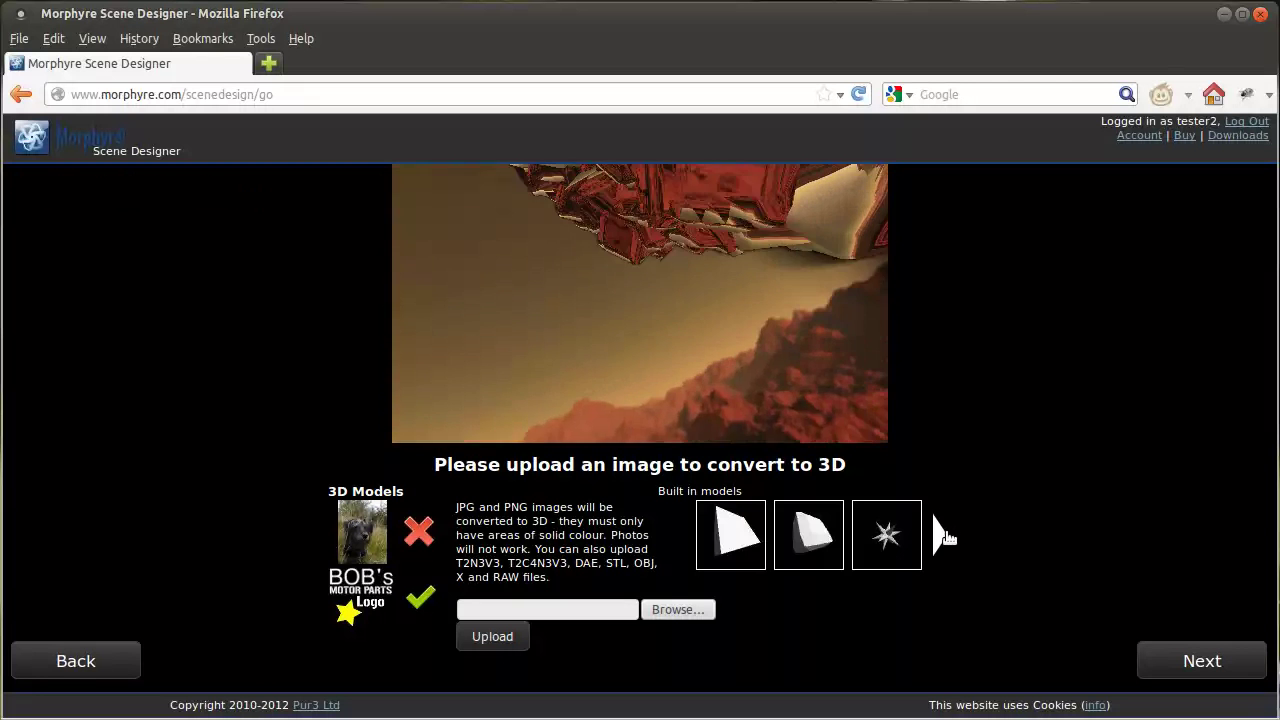
left_click(943, 536)
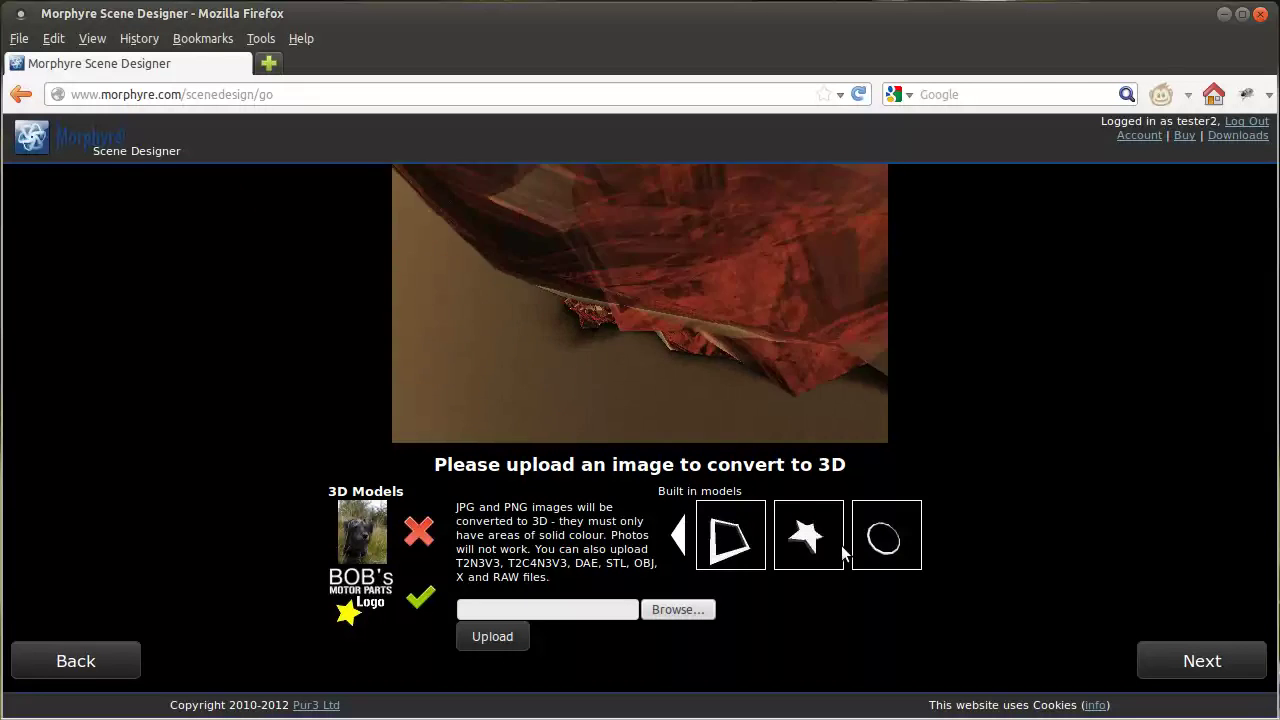
left_click(829, 543)
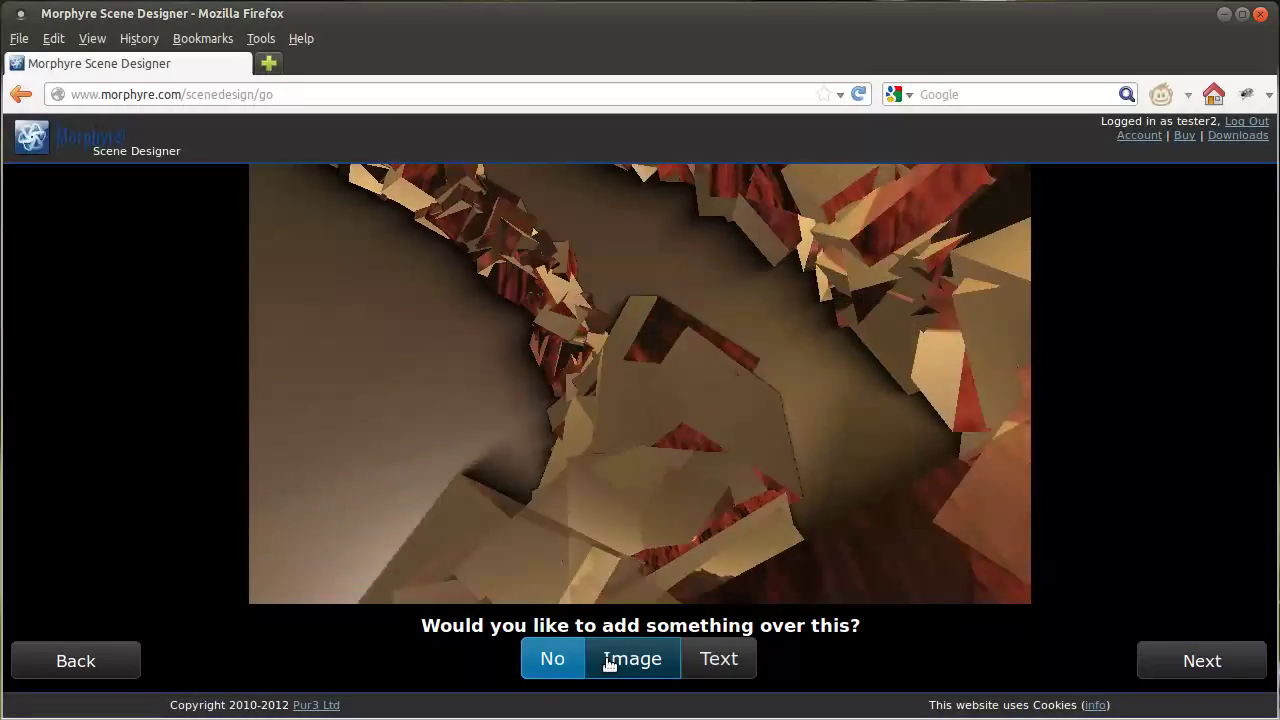
Preview the image overlay, choose to add nothing over the scene, and save it to the account.
left_click(610, 662)
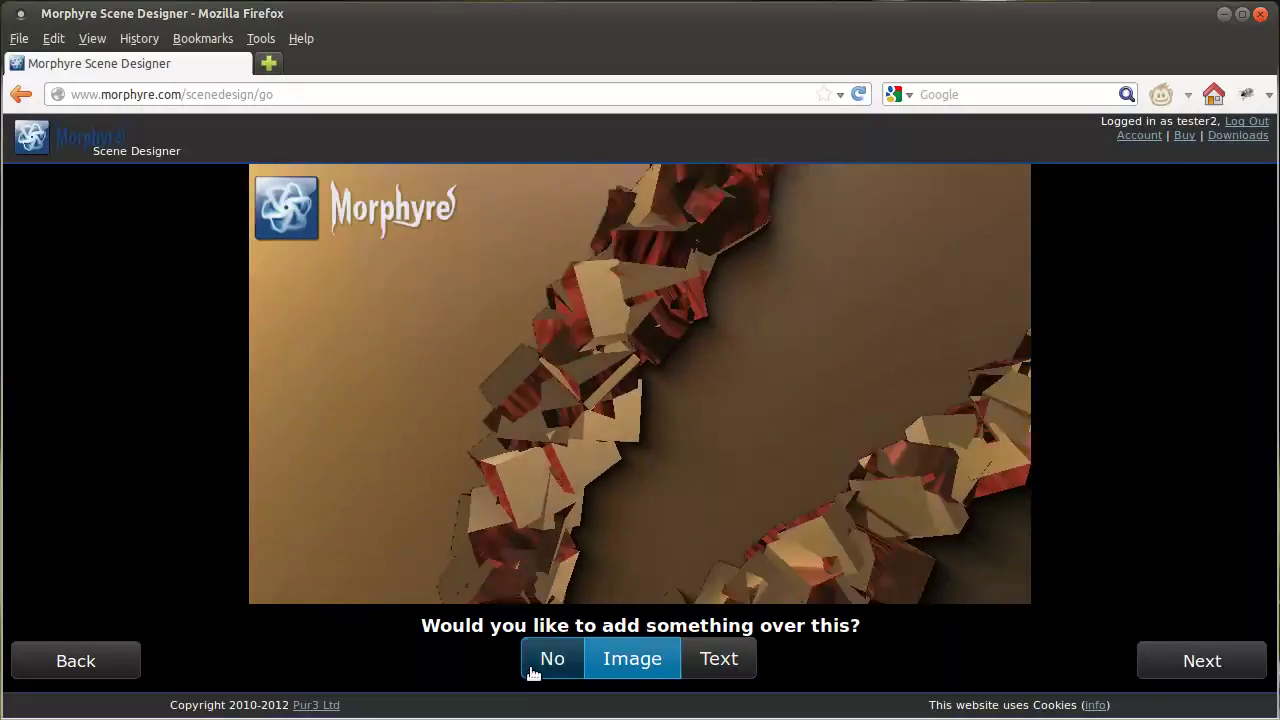
left_click(535, 672)
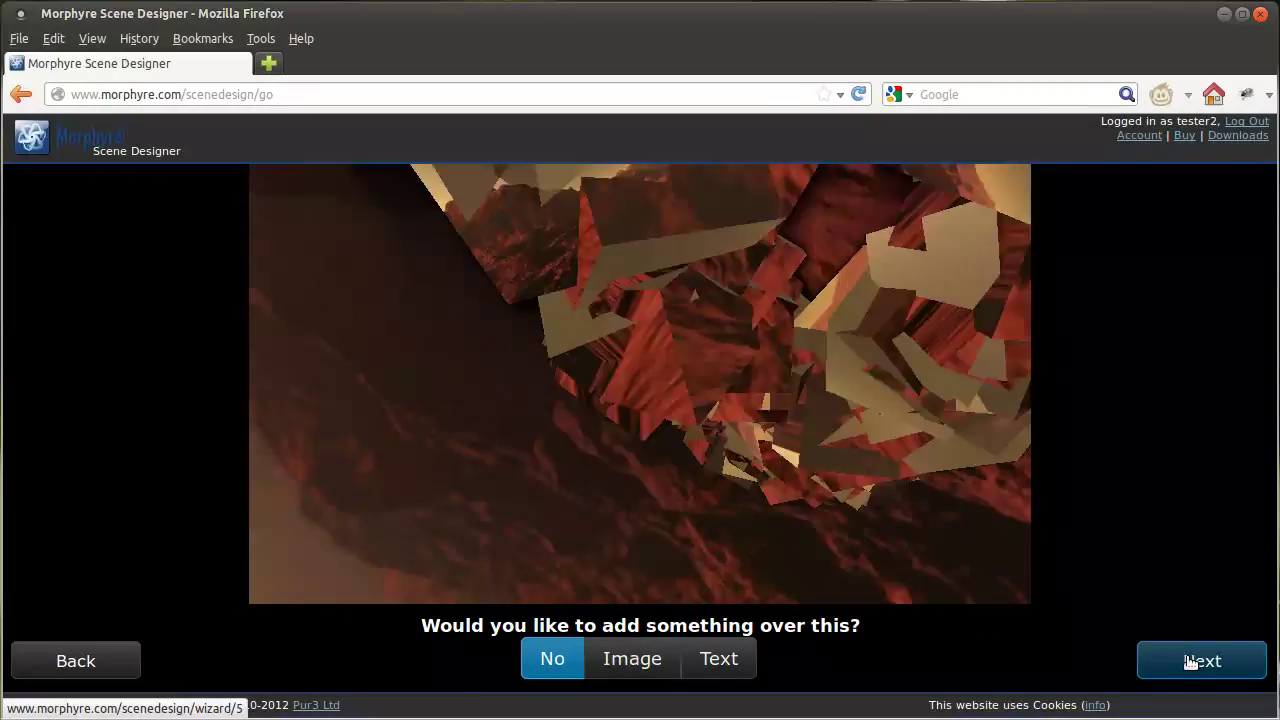
left_click(1190, 662)
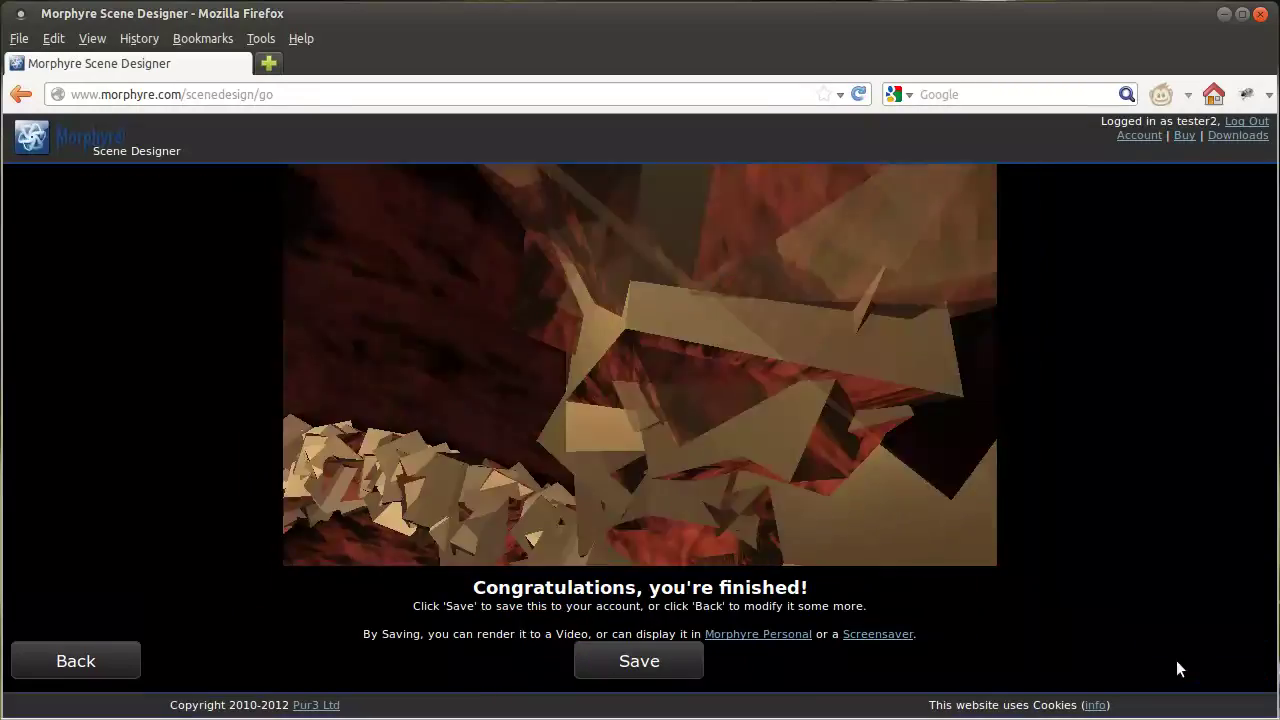
left_click(645, 678)
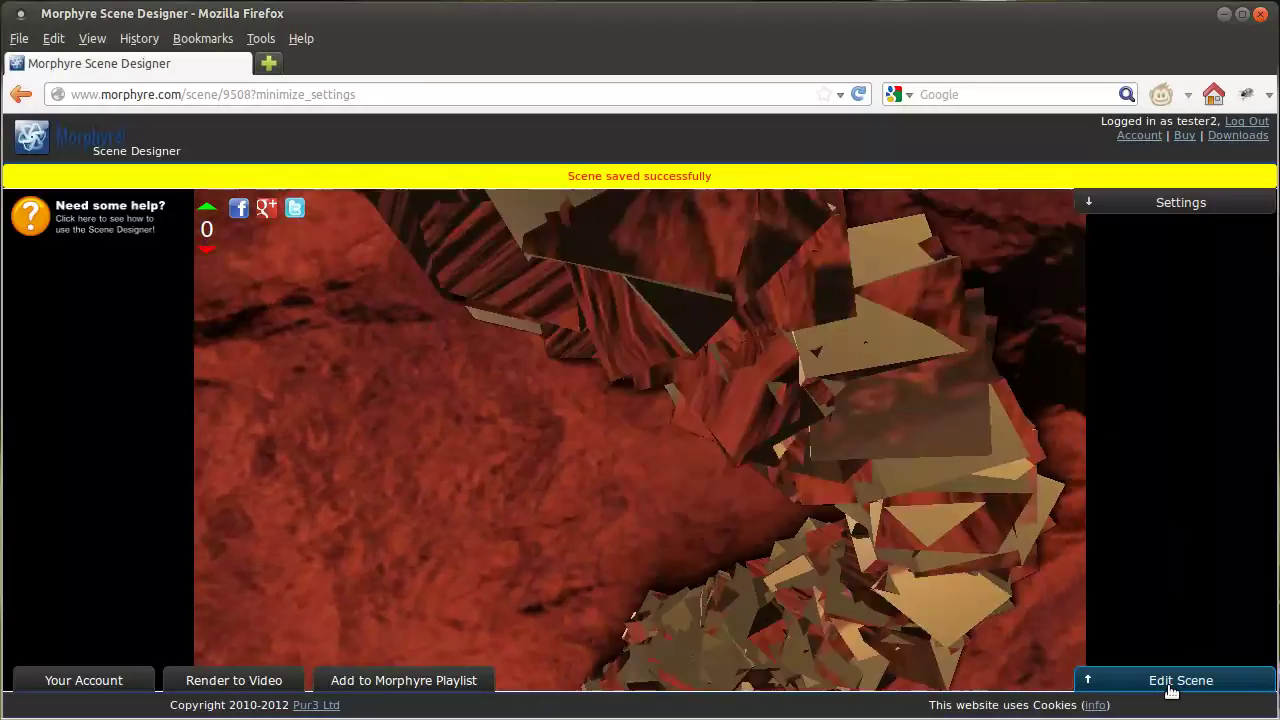
Upload Flag_of_Britain_Old.png as the scene's background texture and set the background type to Flat Image.
left_click(1170, 688)
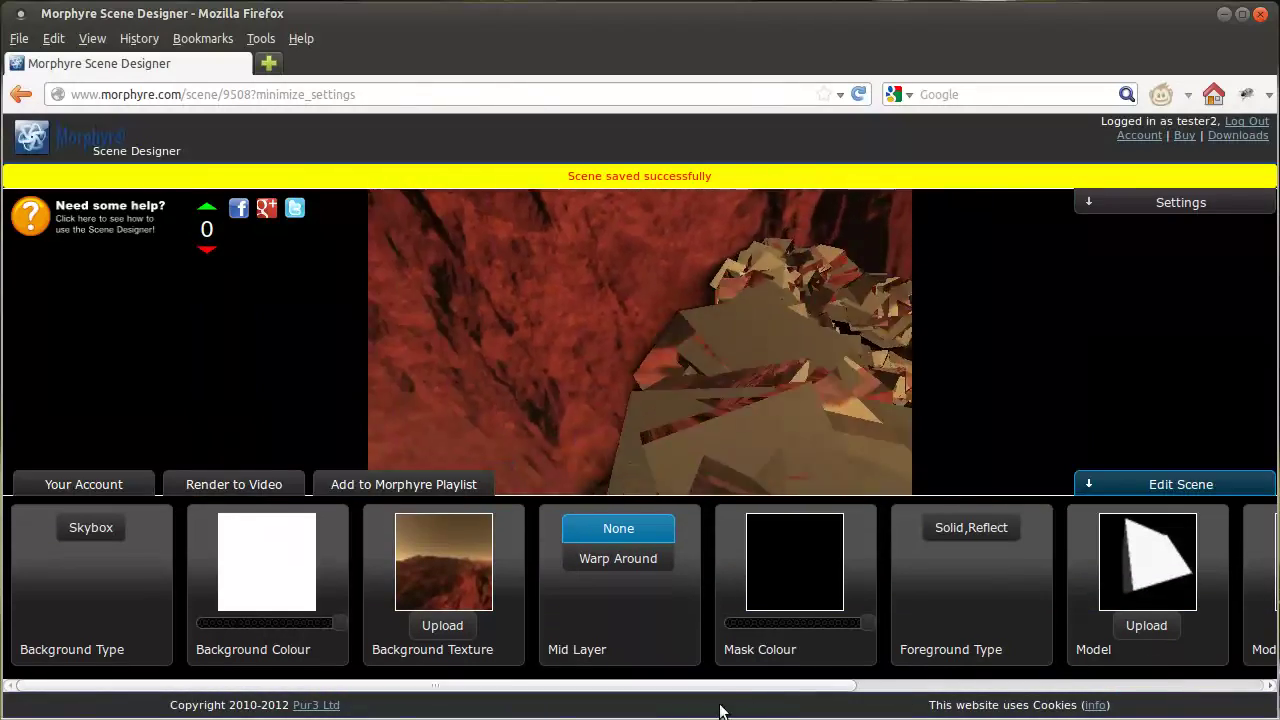
left_click_drag(712, 692, 643, 703)
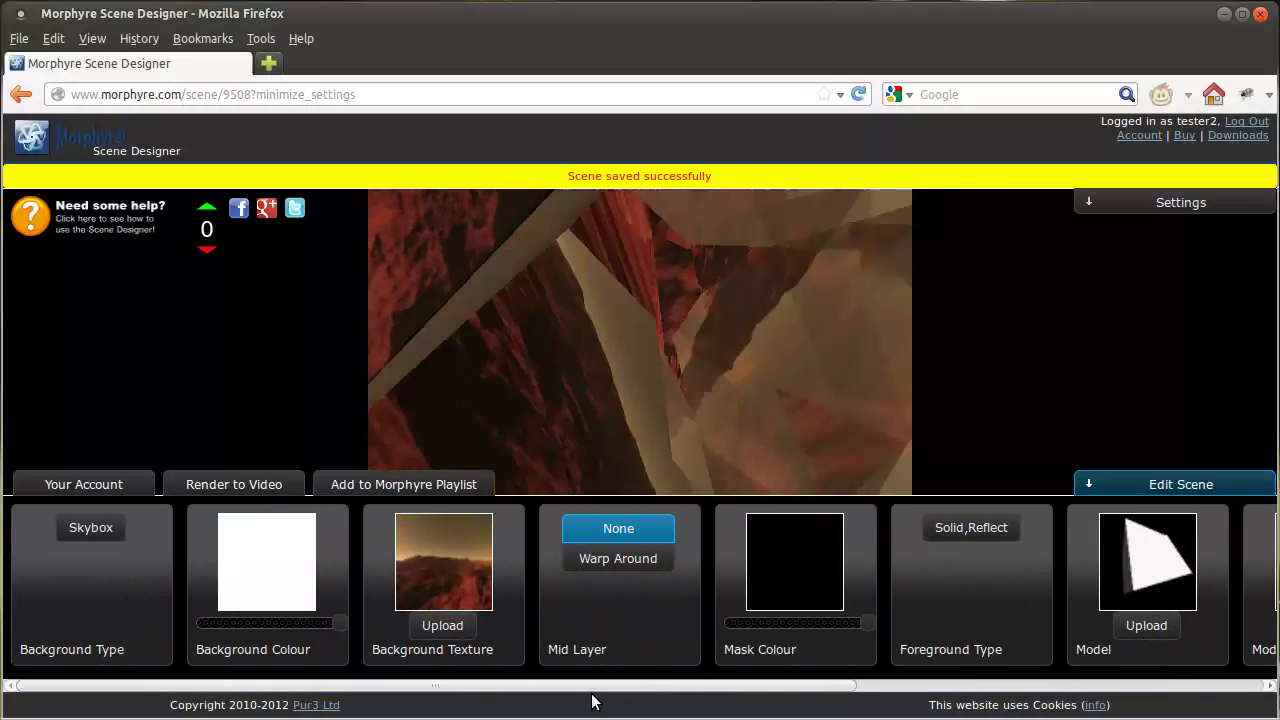
left_click(445, 626)
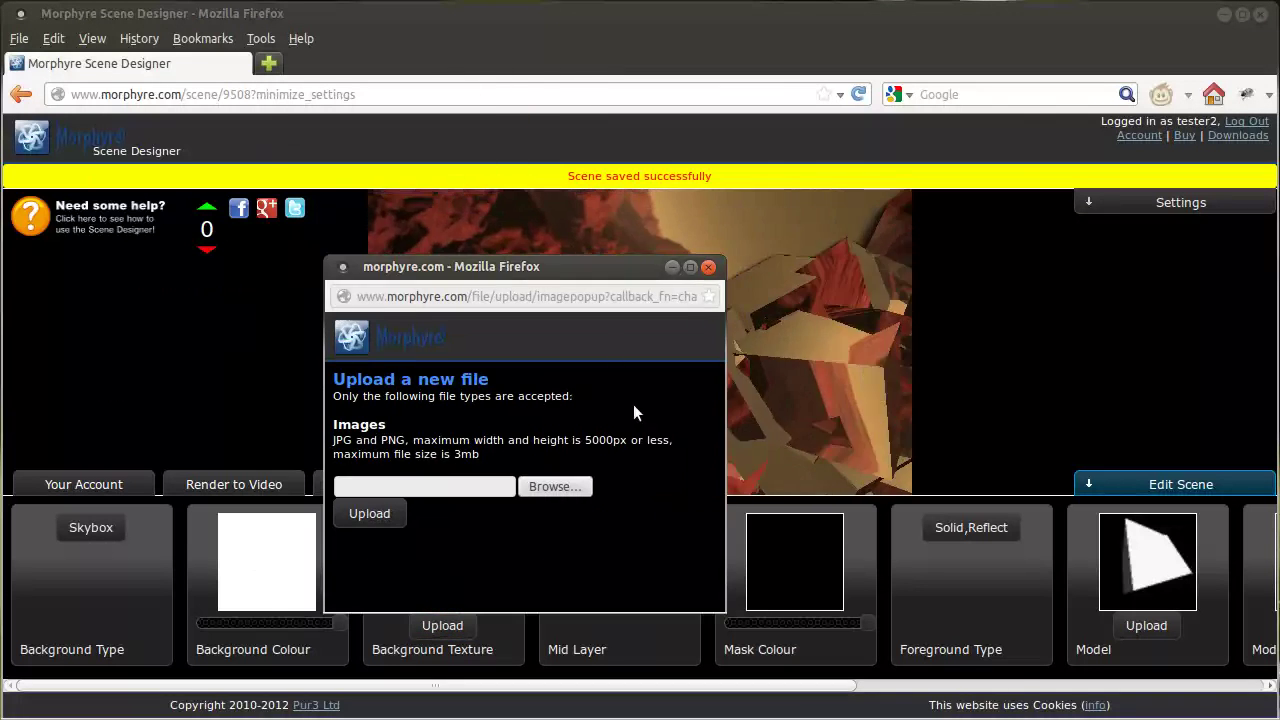
left_click(553, 487)
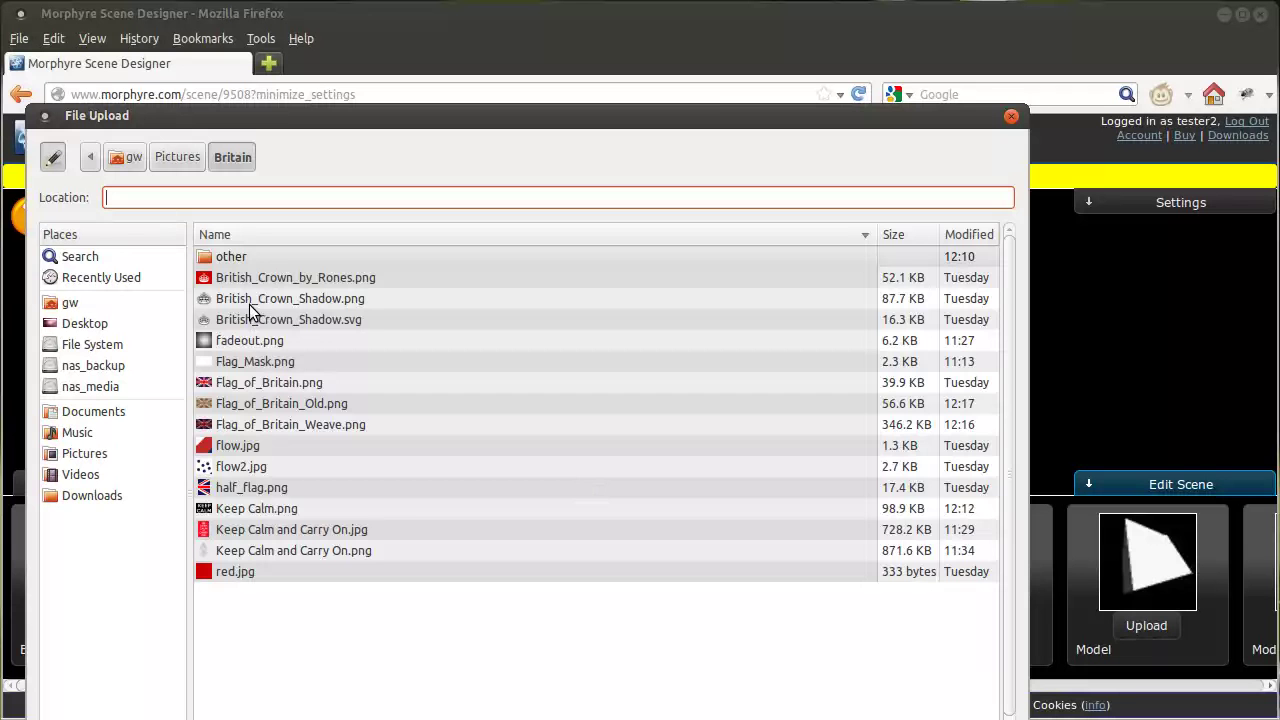
left_click(255, 405)
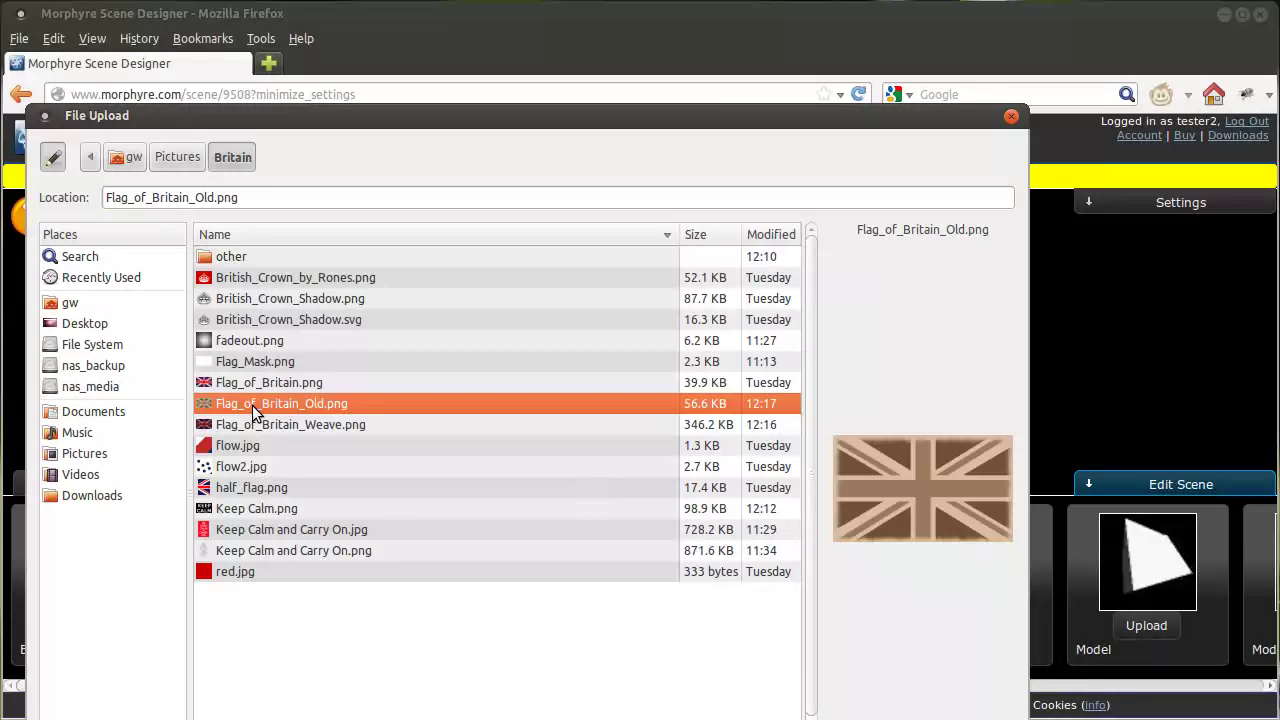
key("Return")
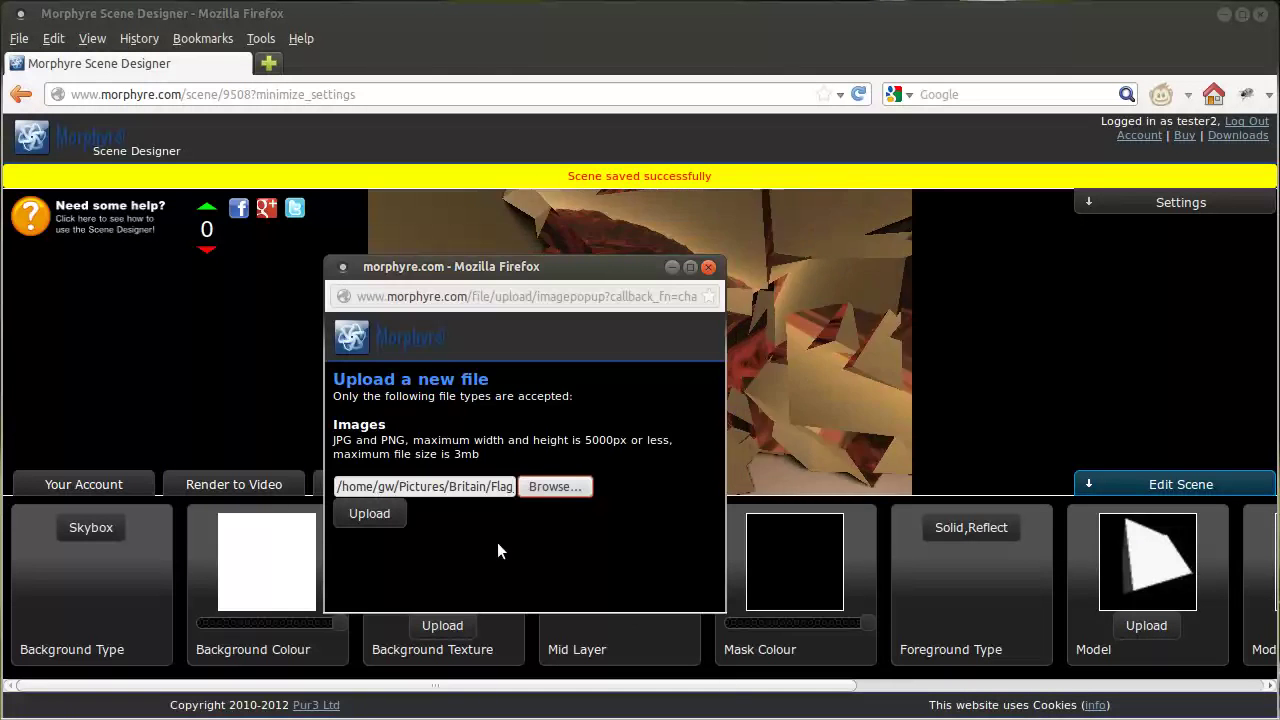
left_click(370, 516)
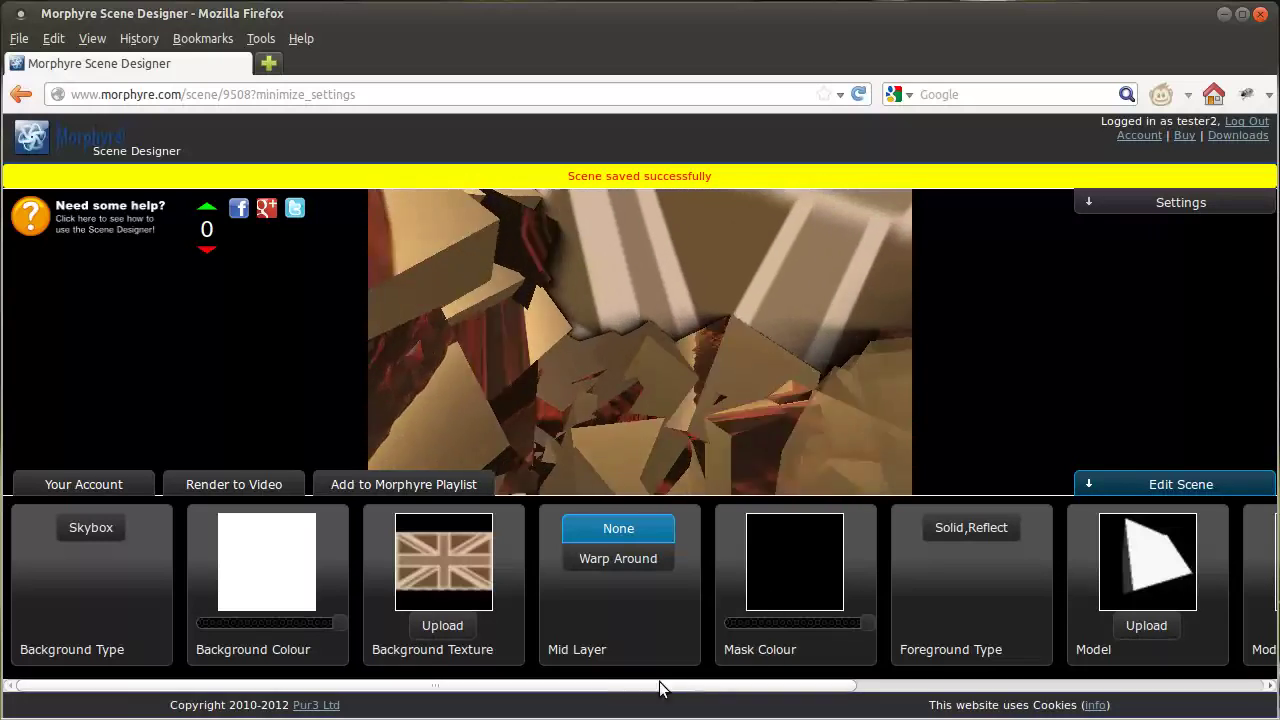
left_click(86, 536)
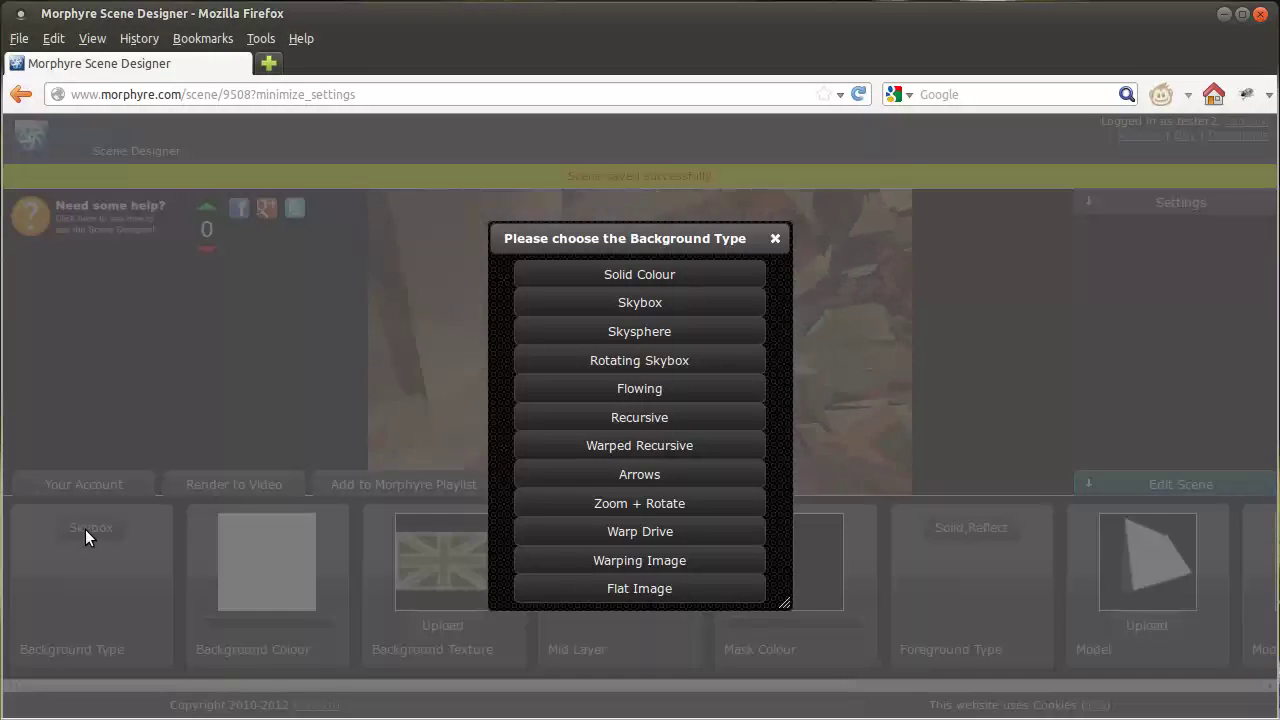
left_click(648, 591)
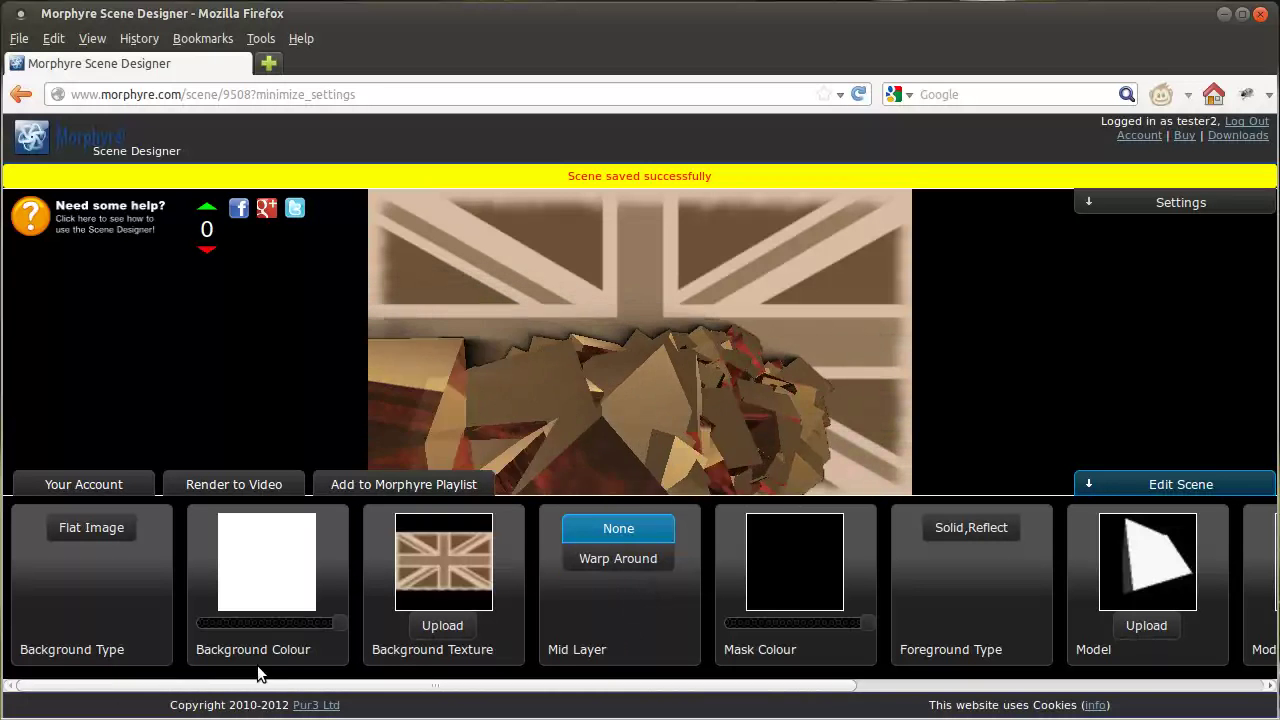
Set the foreground texture to the image of a red glow with a white highlight on black.
left_click_drag(822, 690, 1238, 688)
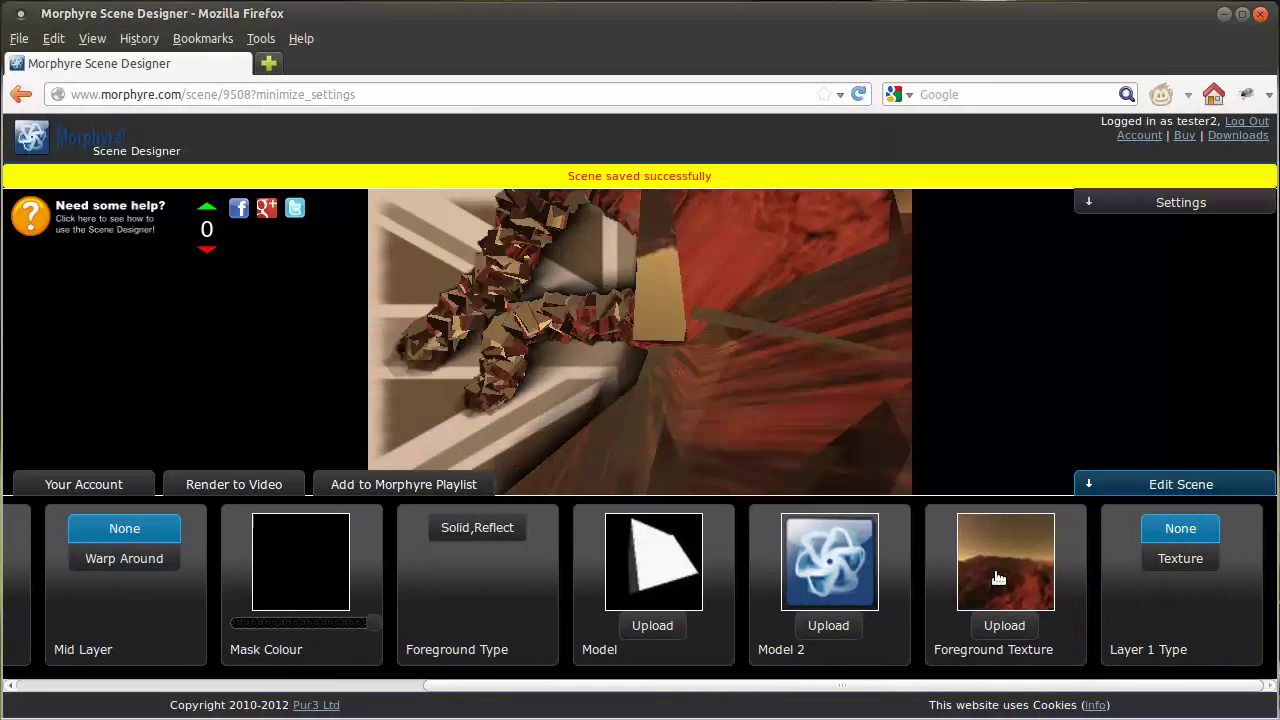
left_click(996, 576)
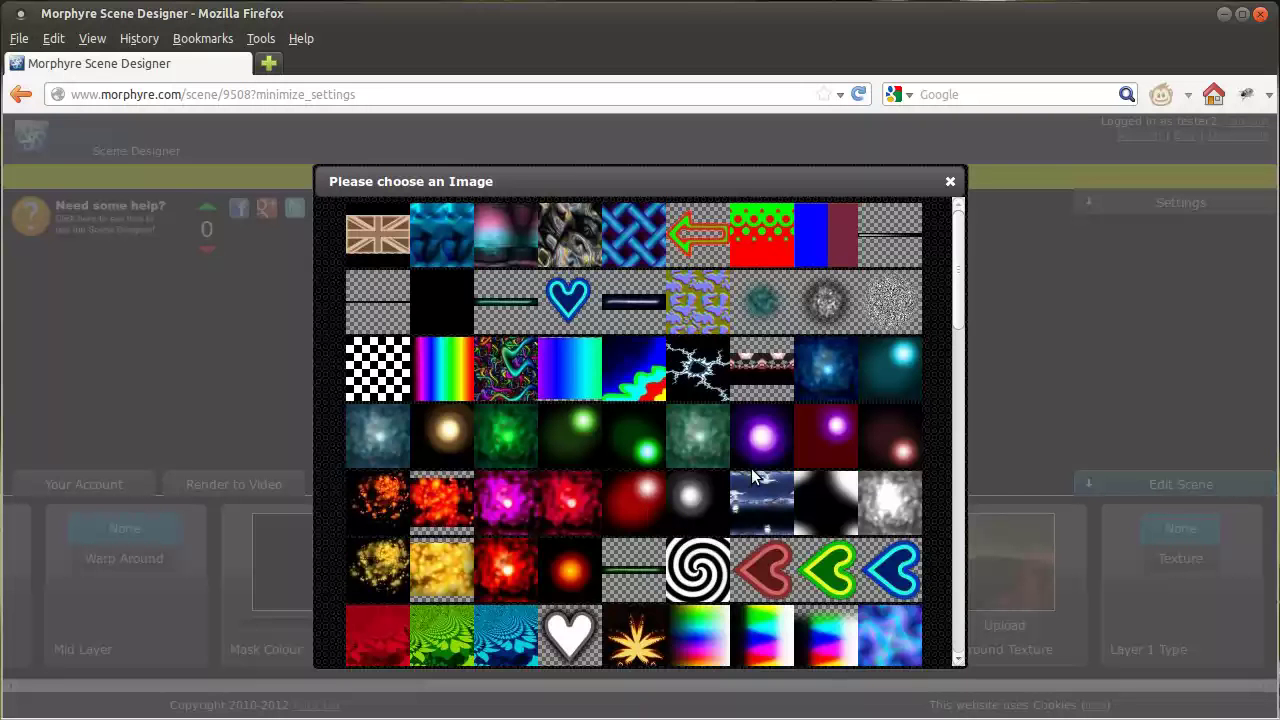
left_click(626, 503)
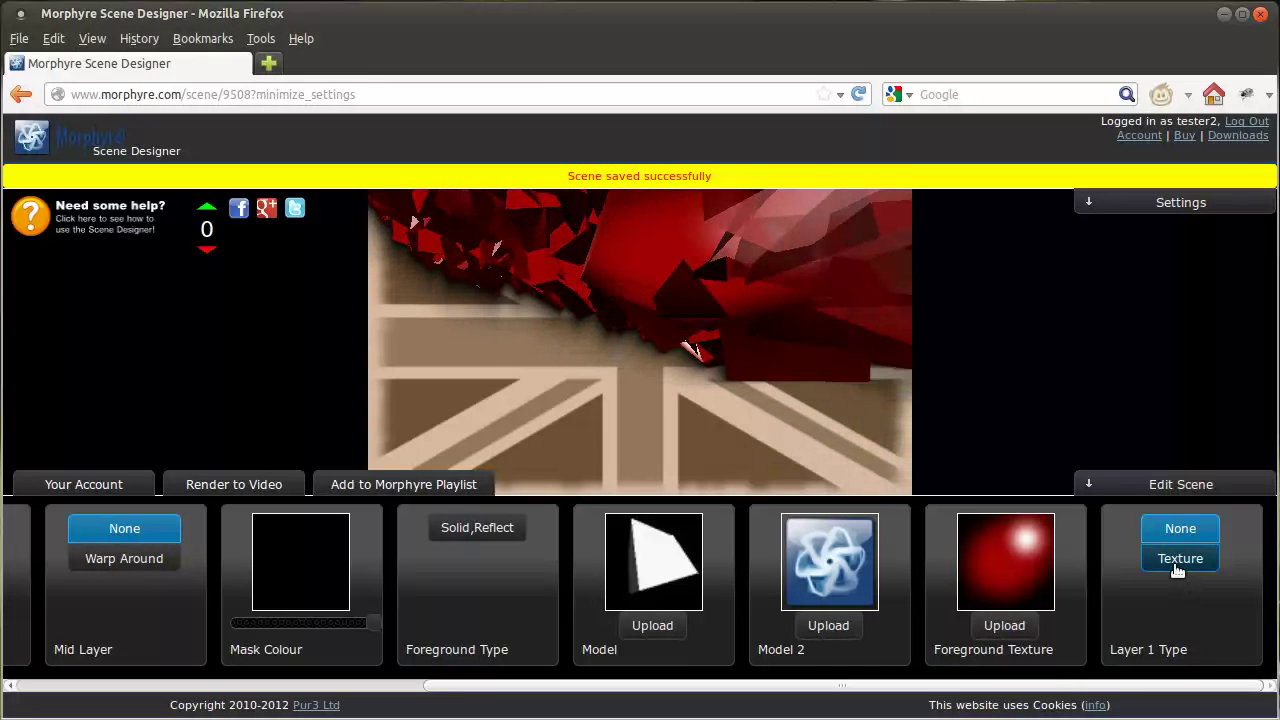
Set the Layer 1 type to Texture and upload fadeout.png as the Layer 1 texture.
left_click(1178, 565)
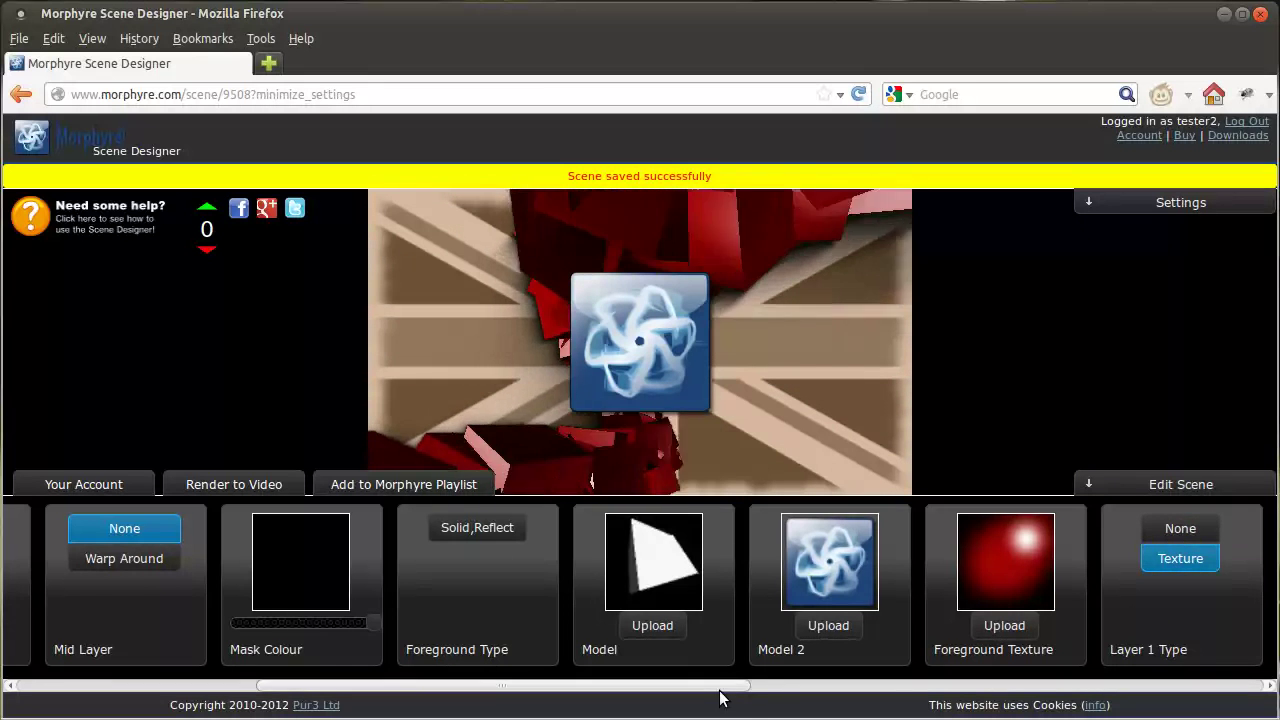
left_click_drag(720, 690, 1146, 690)
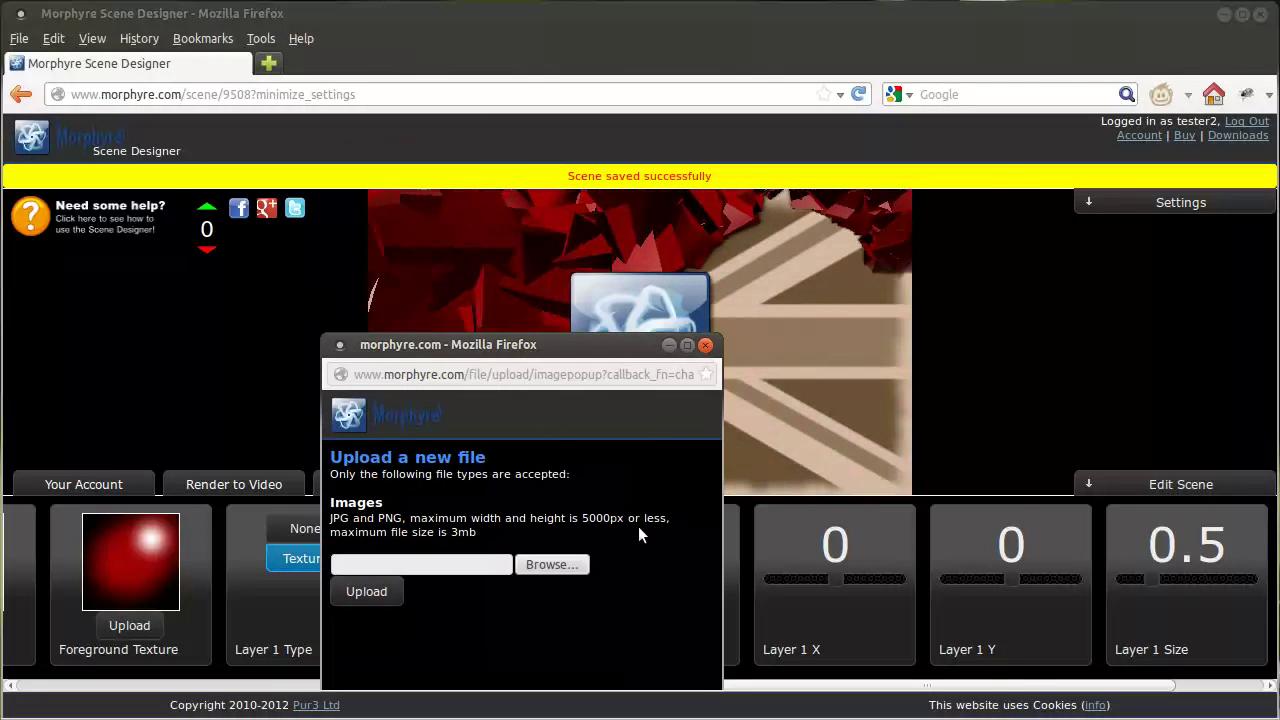
left_click(560, 569)
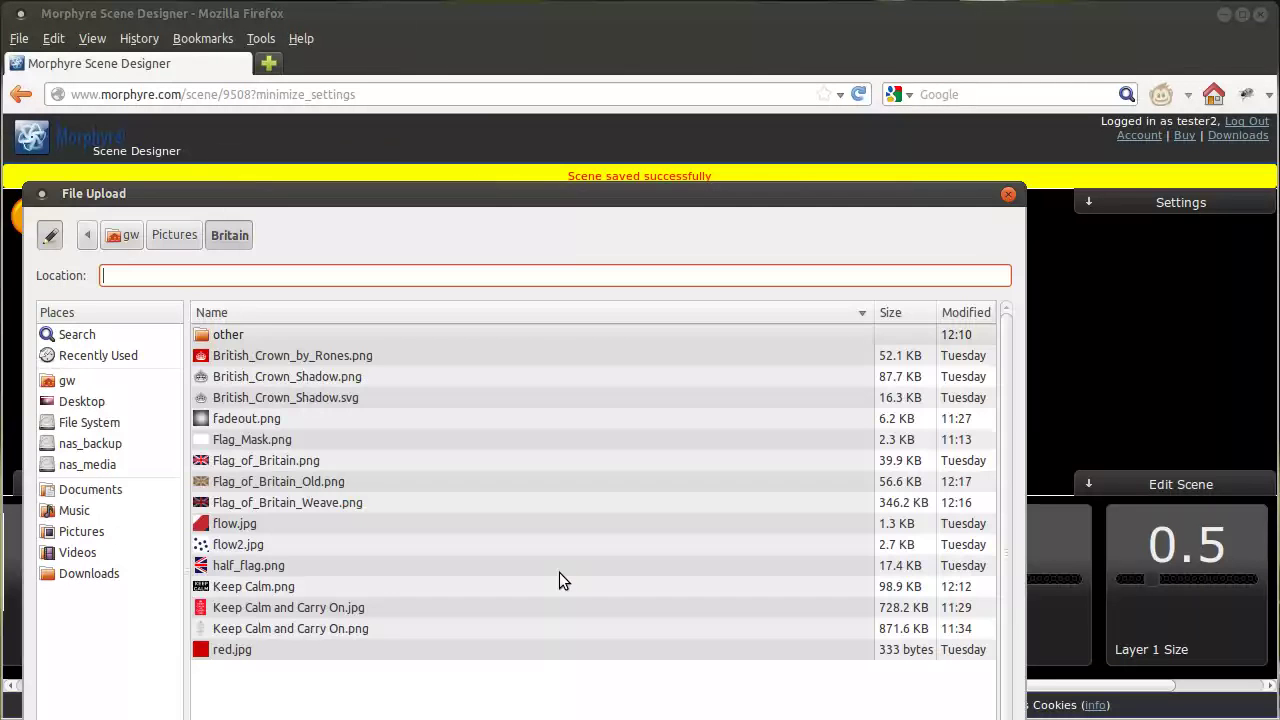
left_click(242, 420)
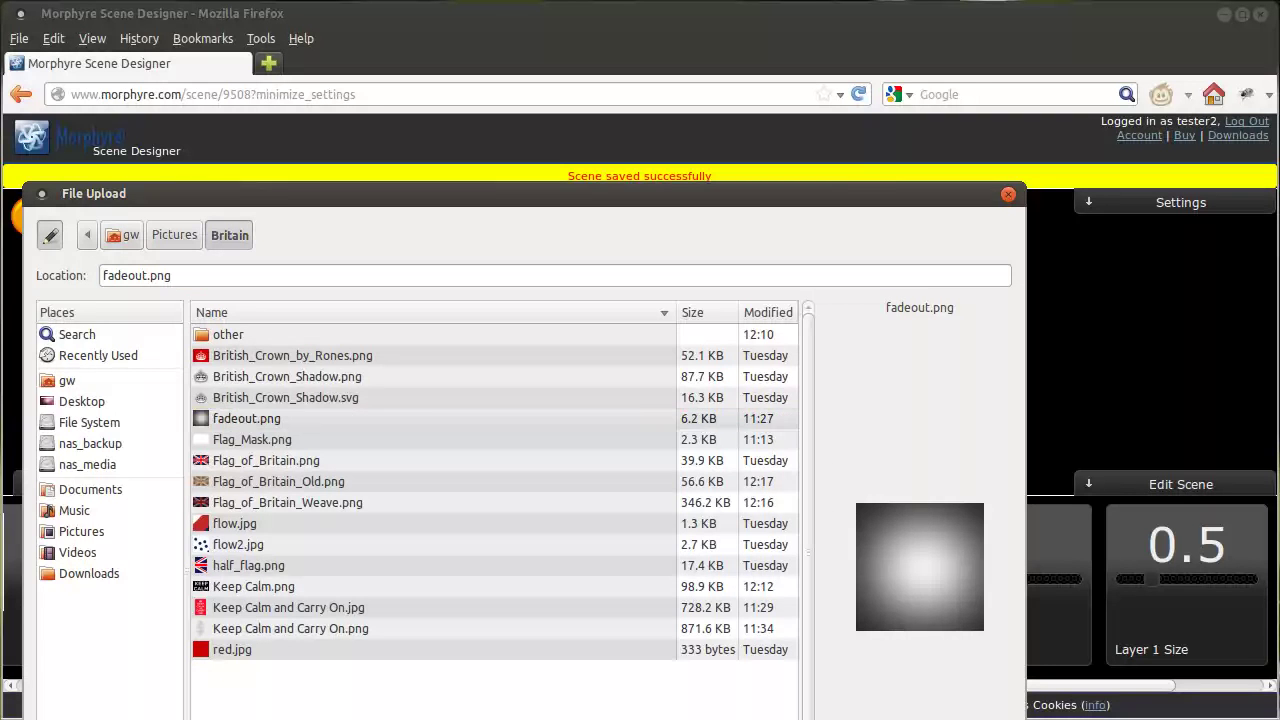
key("Return")
left_click(375, 600)
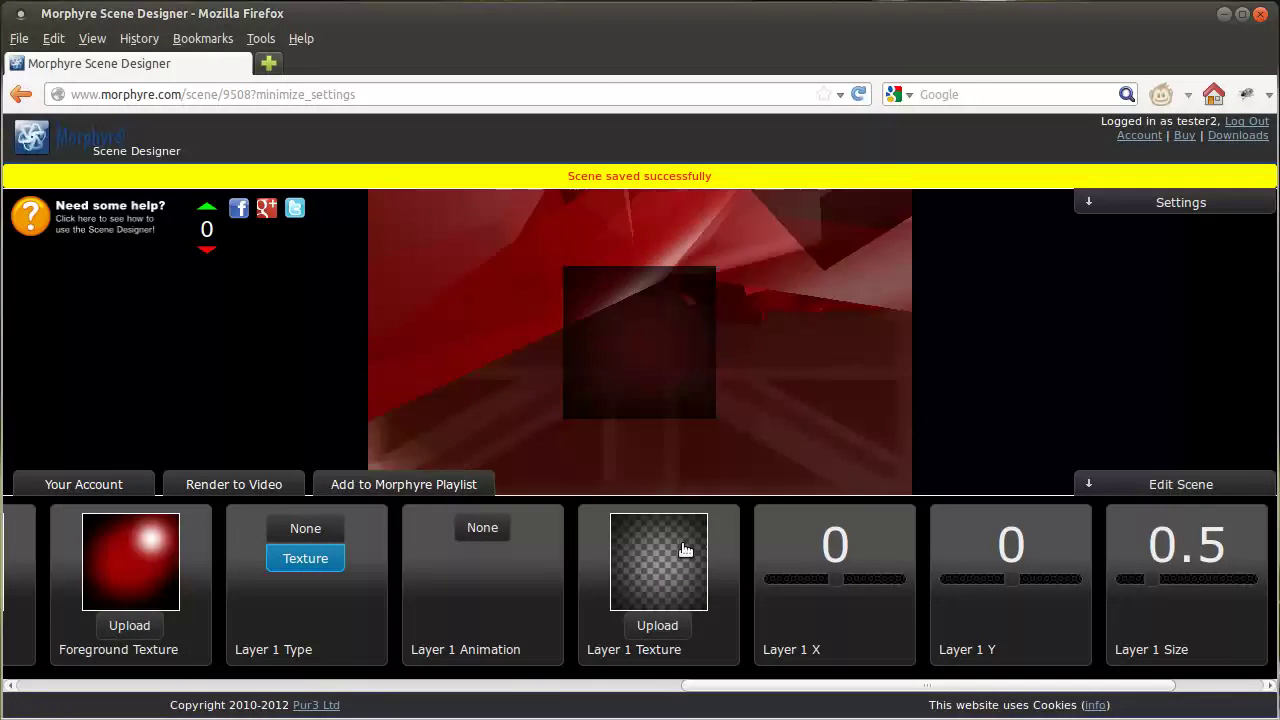
Set the Layer 1 size to 2.
left_click_drag(1145, 589, 1258, 593)
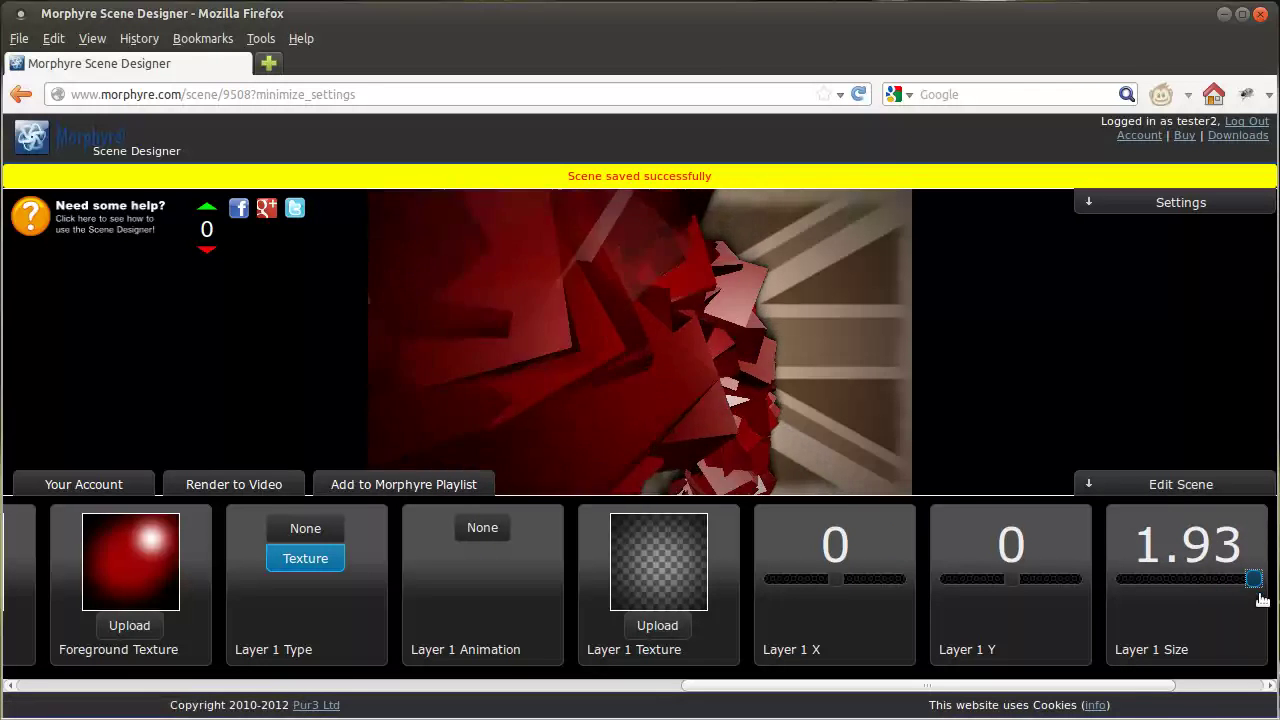
left_click_drag(1256, 590, 1266, 592)
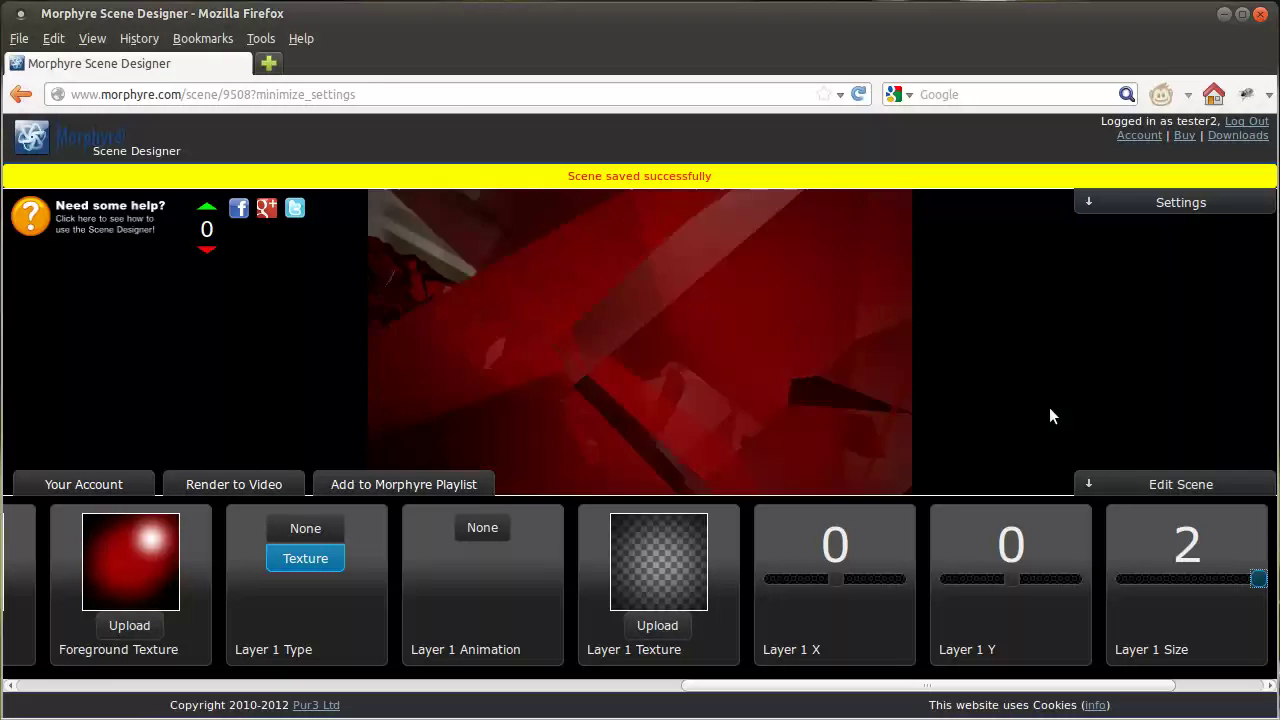
Add the finished scene to the Morphyre playlist.
left_click(437, 487)
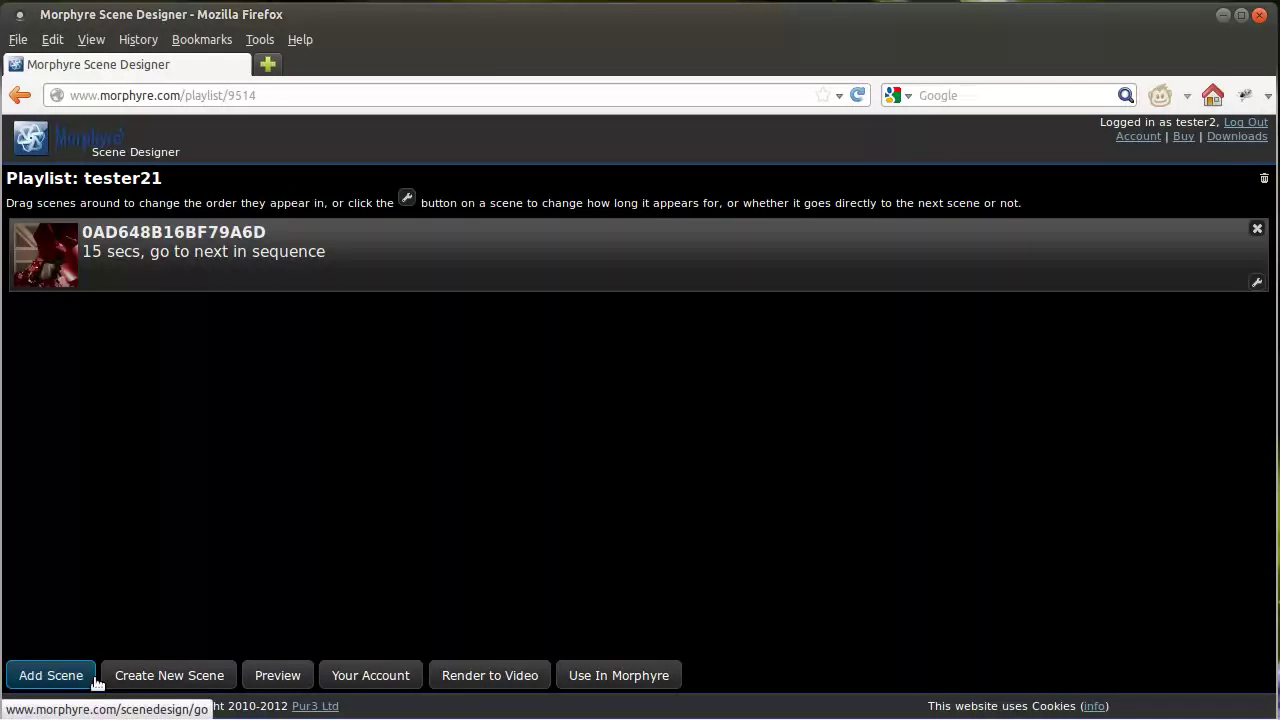
left_click(50, 675)
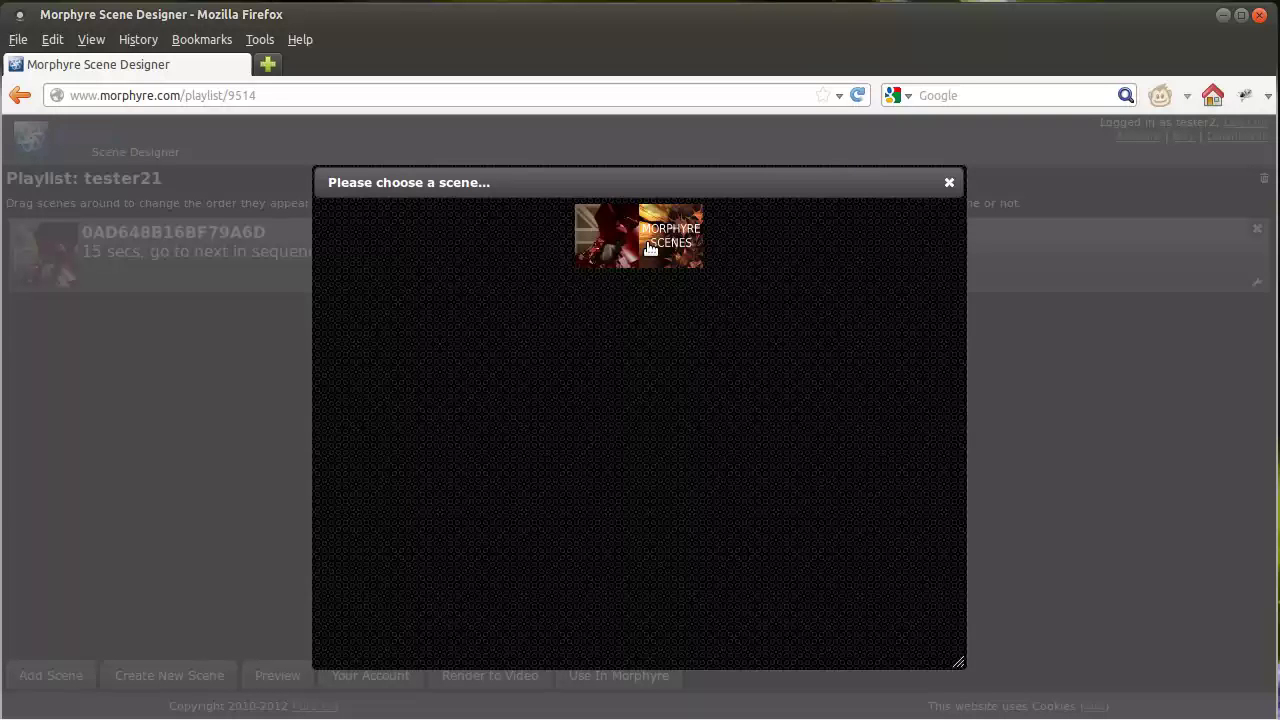
left_click(200, 554)
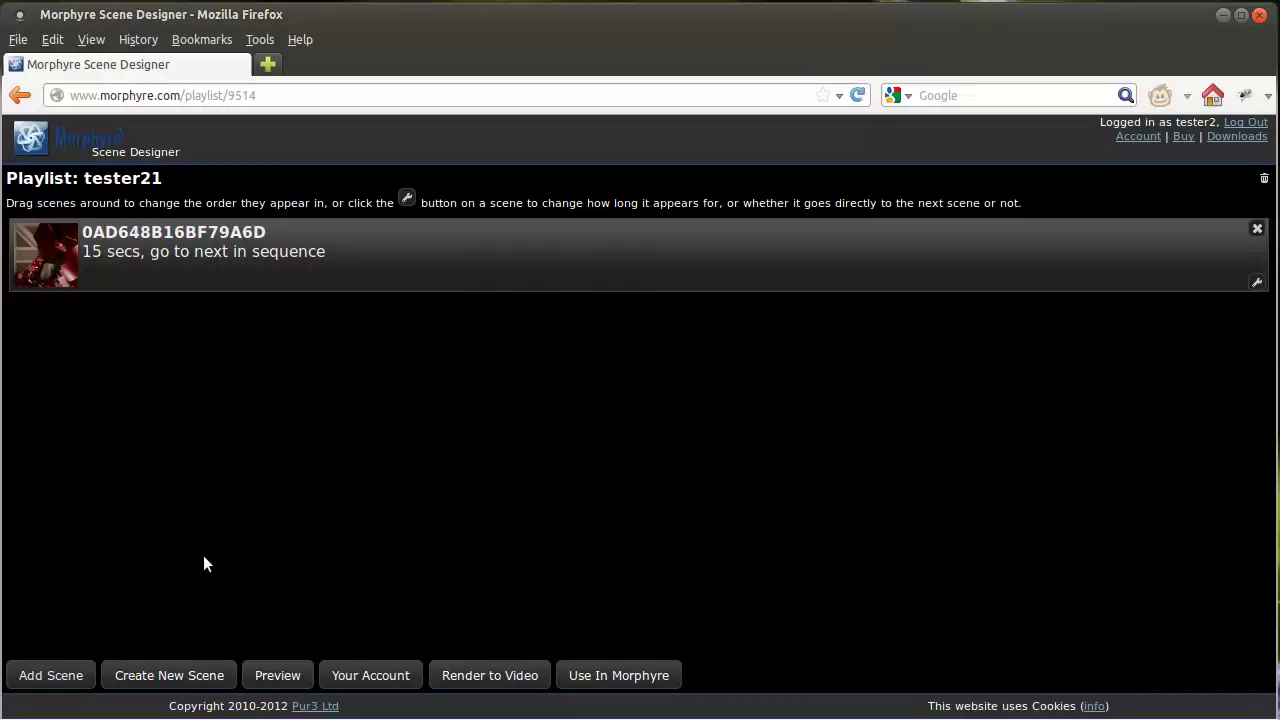
Create a new scene for the playlist using the built-in scene type of repeated floating blocks.
left_click(185, 677)
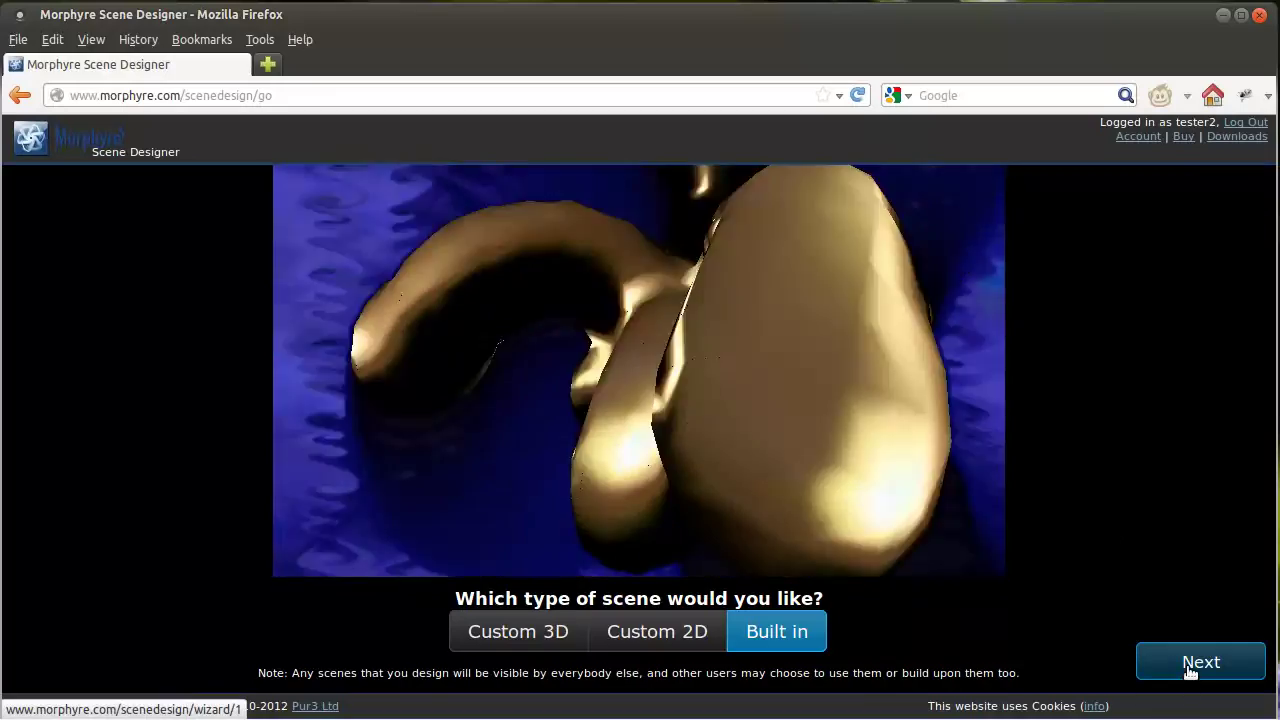
left_click(1196, 665)
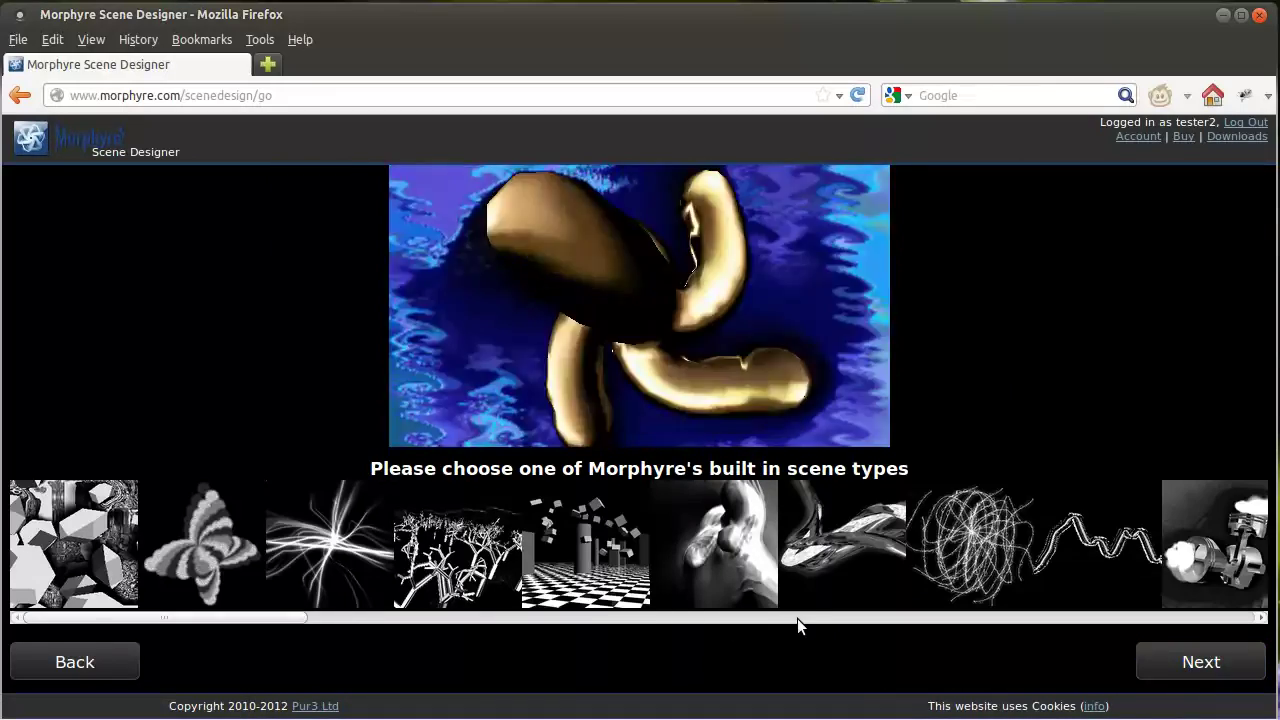
left_click(797, 618)
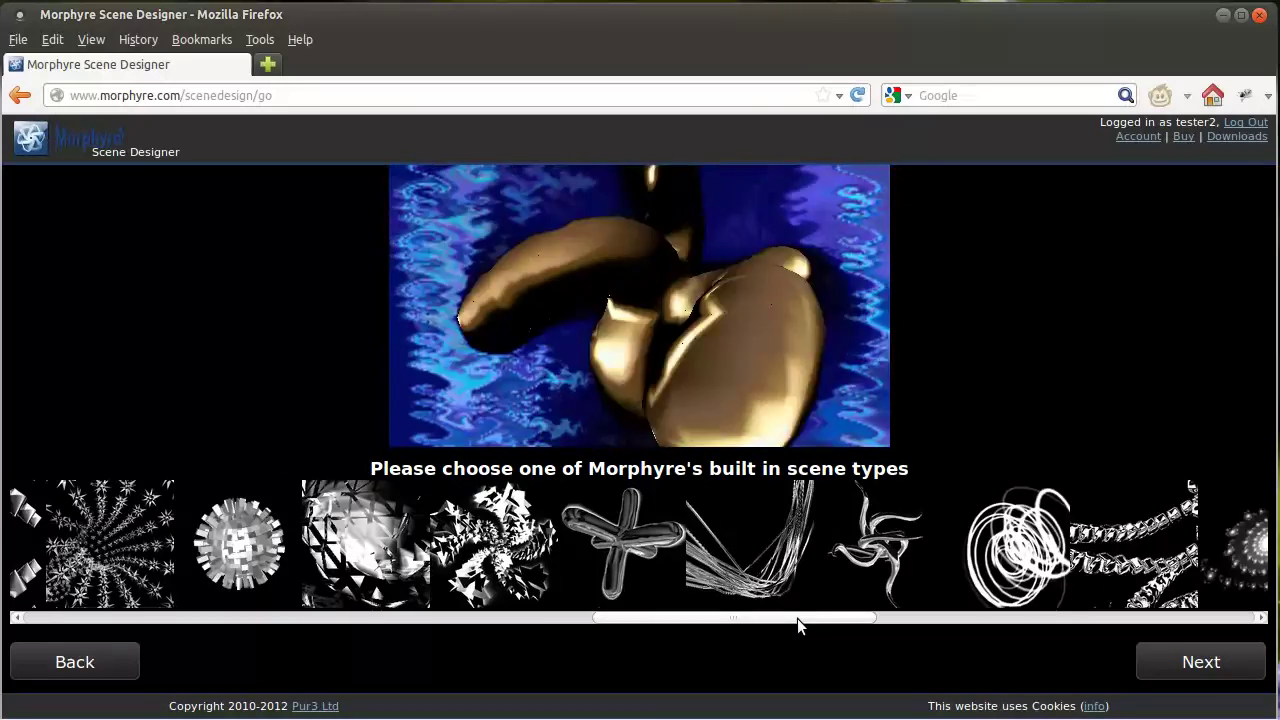
left_click(284, 618)
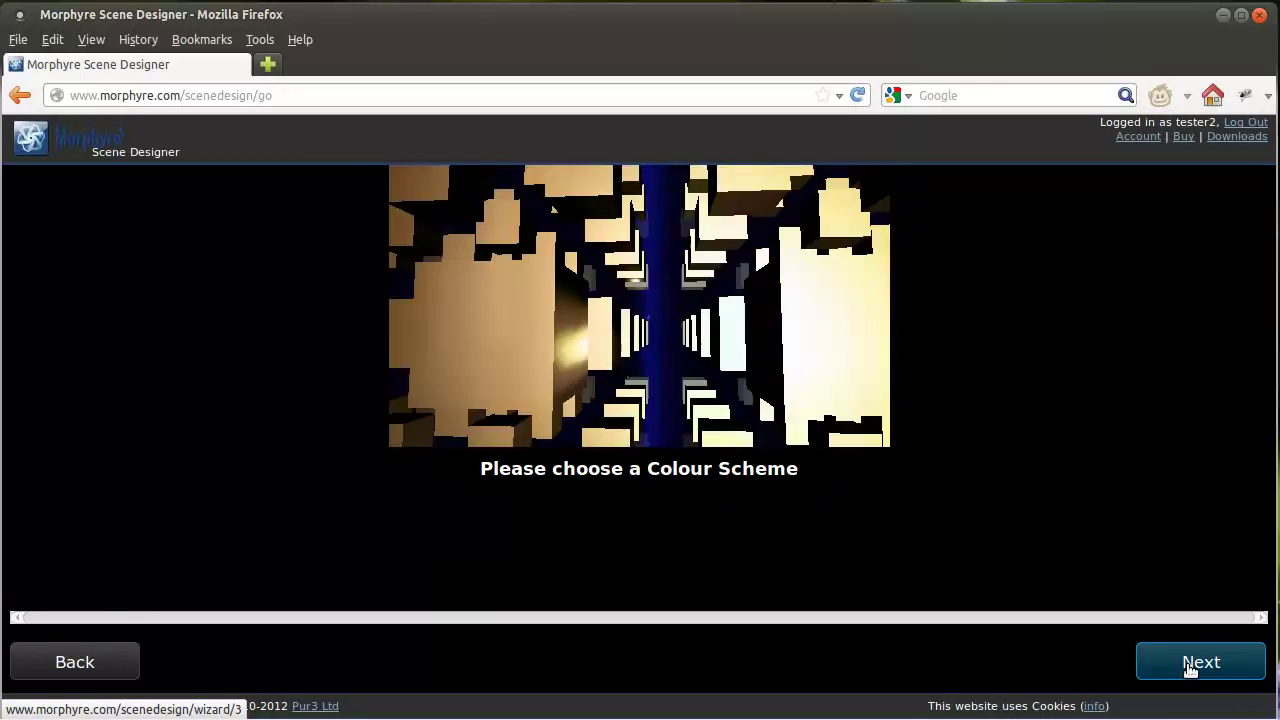
Choose a bright rainbow colour scheme for the blocks scene.
left_click(778, 614)
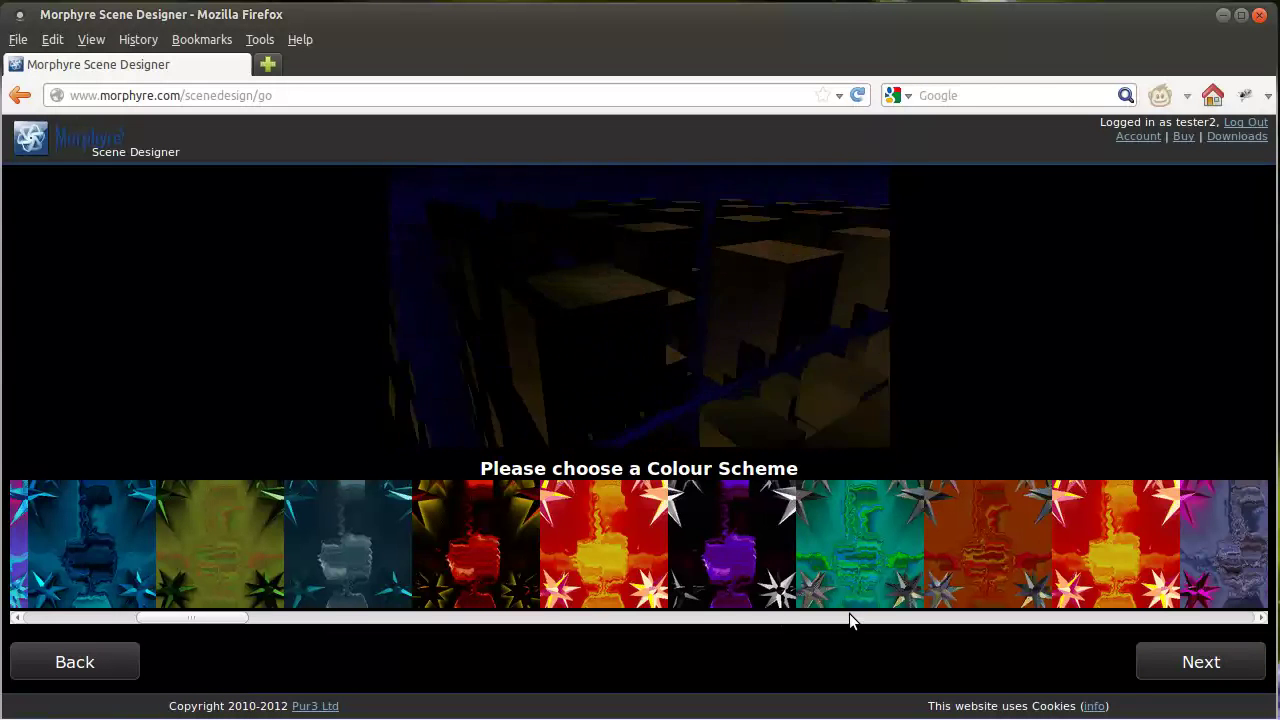
left_click(849, 614)
left_click(880, 614)
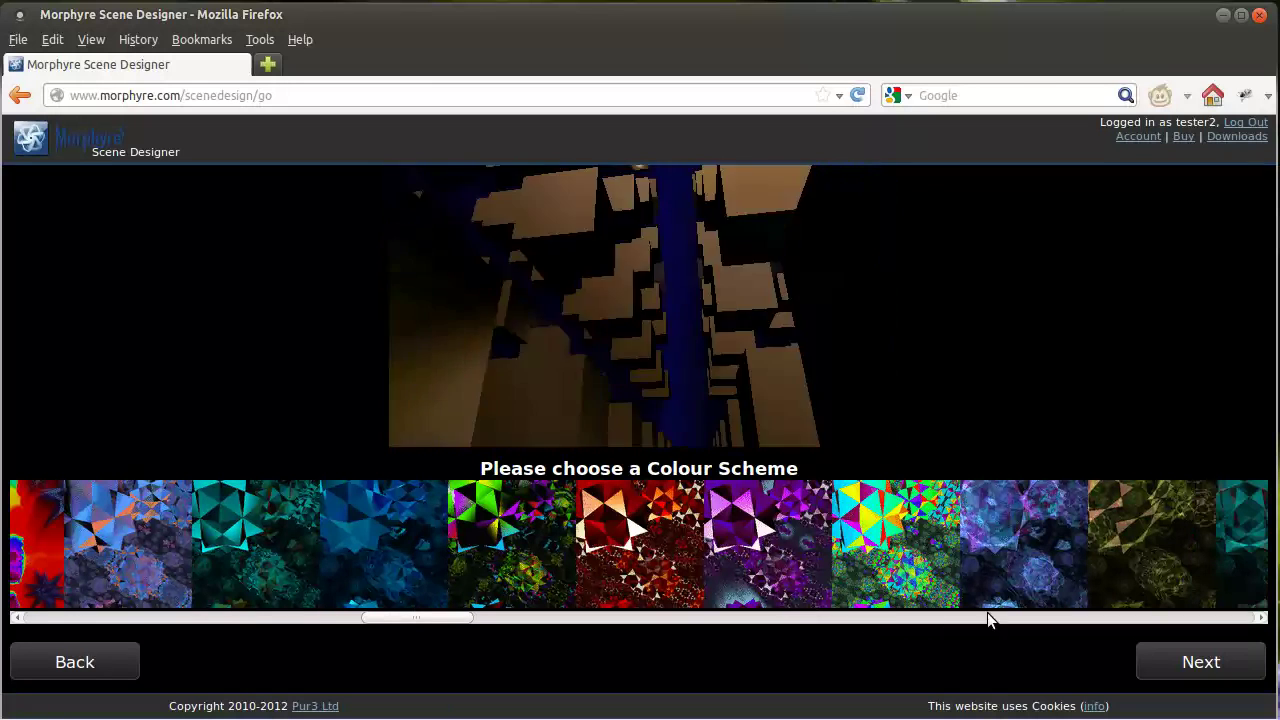
left_click(911, 587)
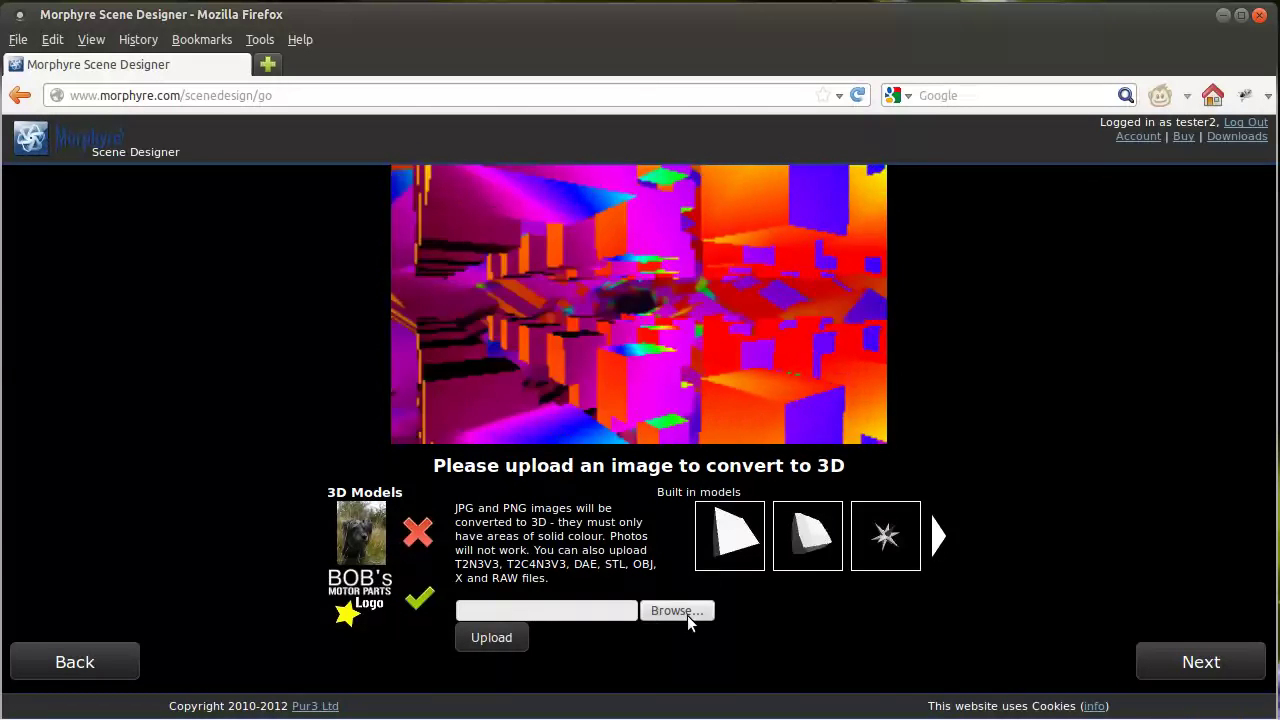
Upload Flag_Mask.png from the Britain folder as the image to convert to 3D.
left_click(687, 612)
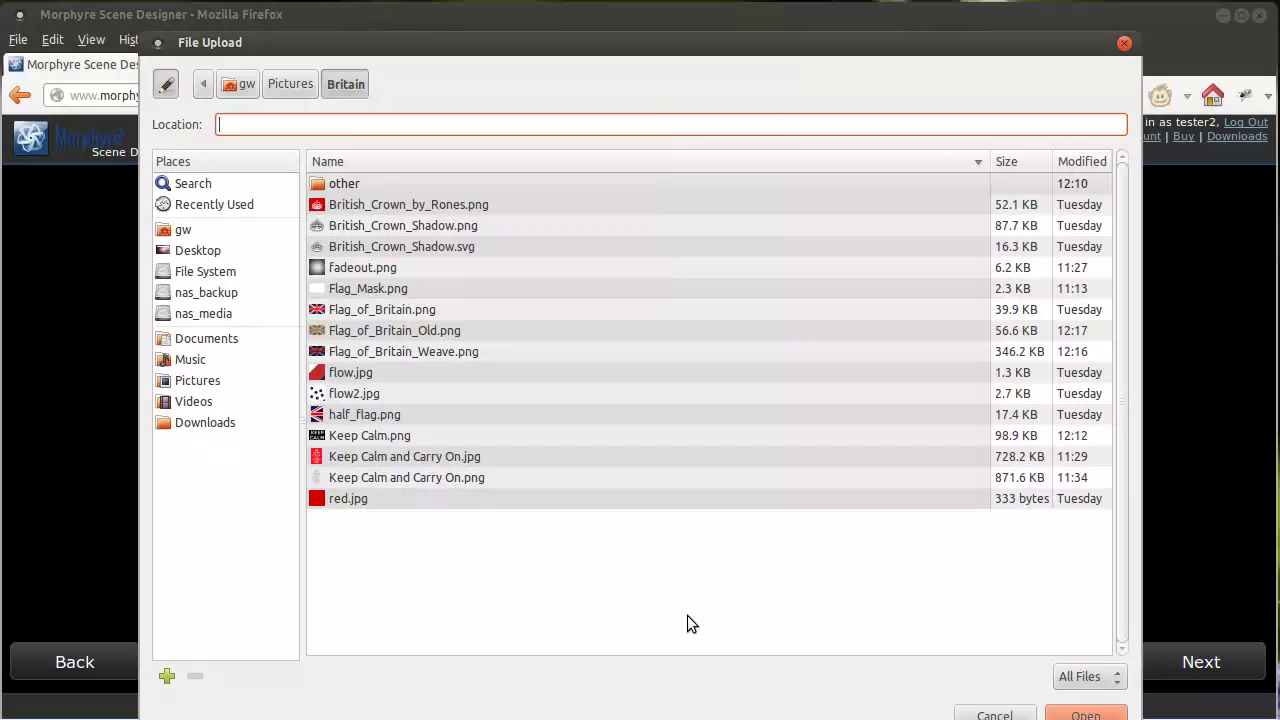
left_click(390, 290)
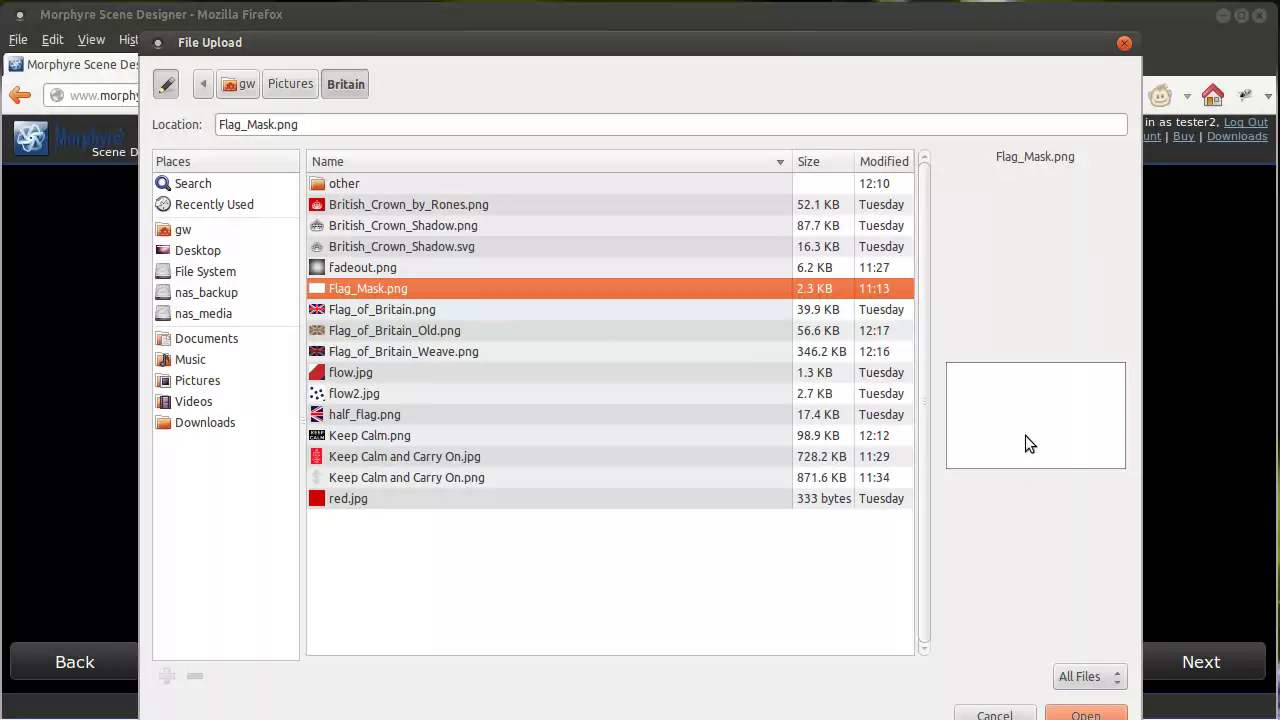
left_click(1108, 711)
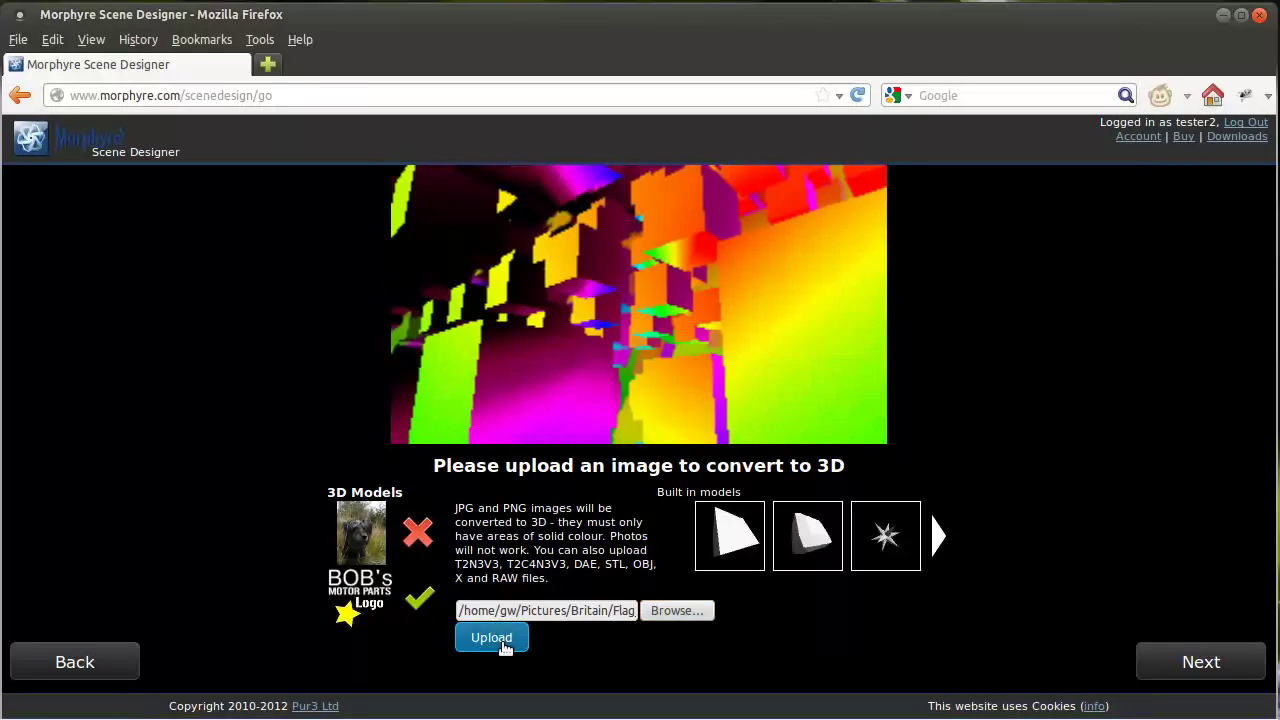
left_click(504, 646)
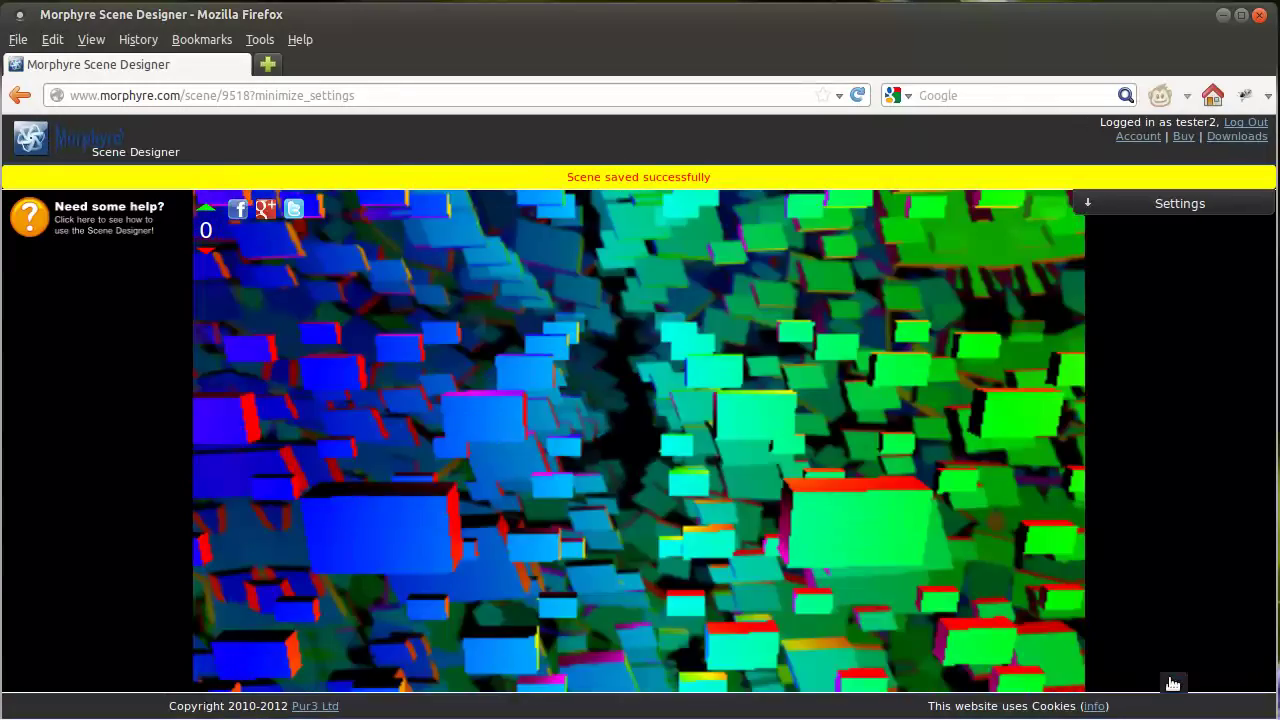
Open the scene for editing and upload Flag_of_Britain.png as its foreground texture.
left_click(1172, 683)
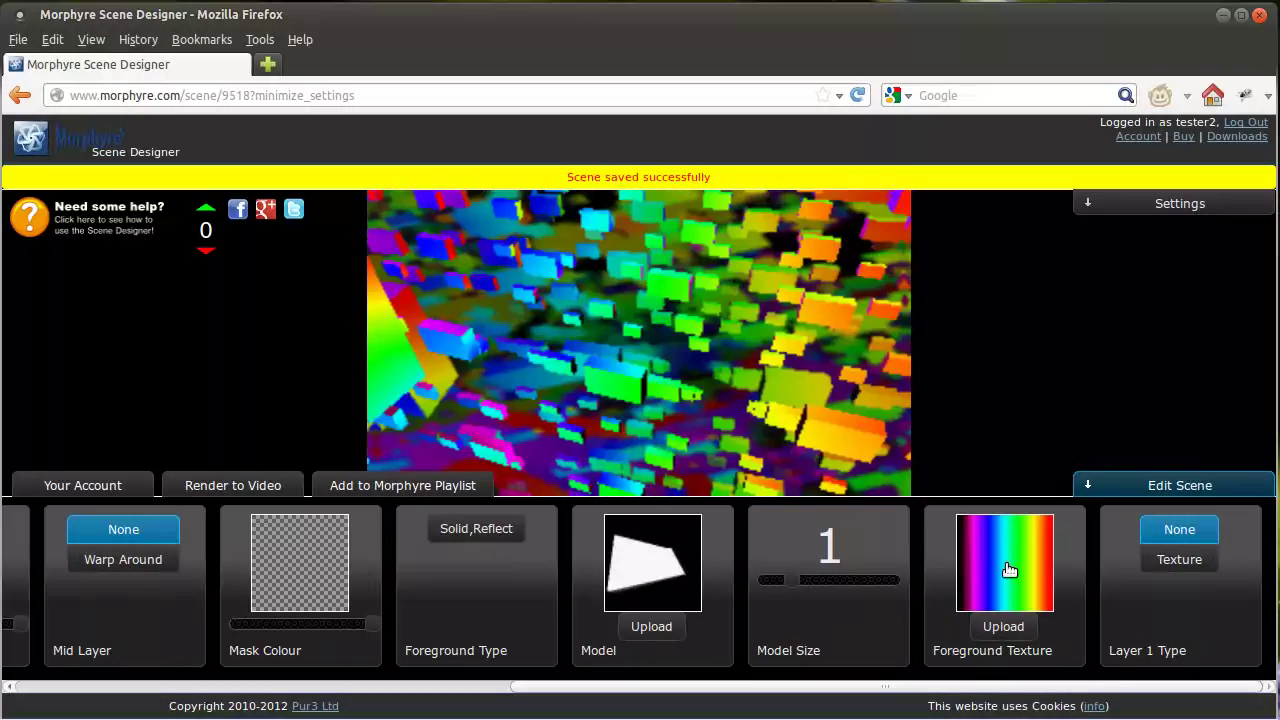
left_click(1006, 563)
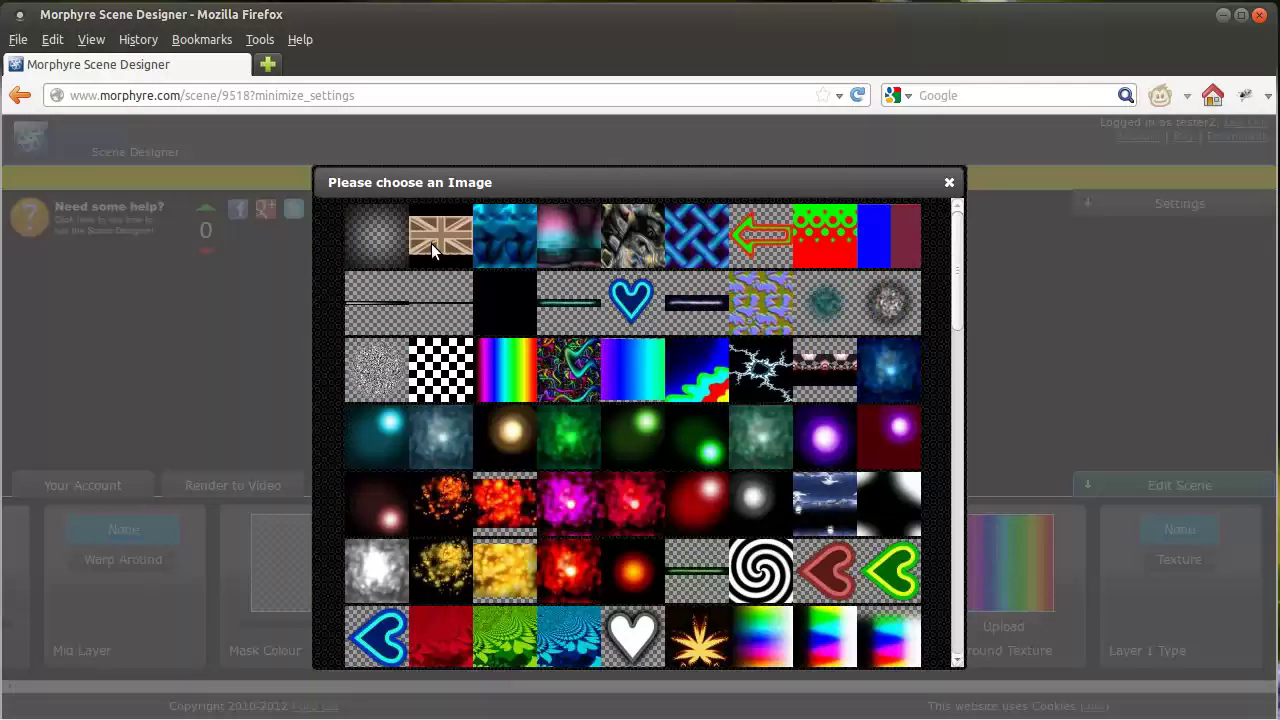
left_click(1057, 669)
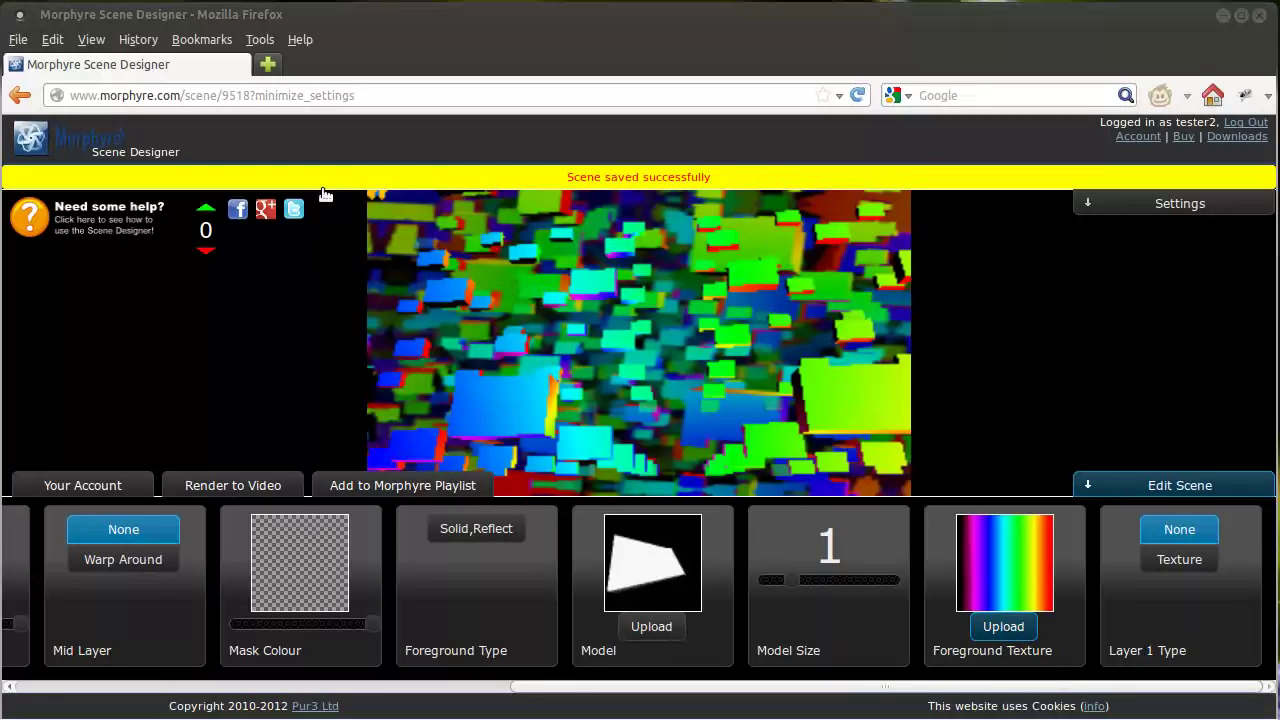
left_click(1003, 626)
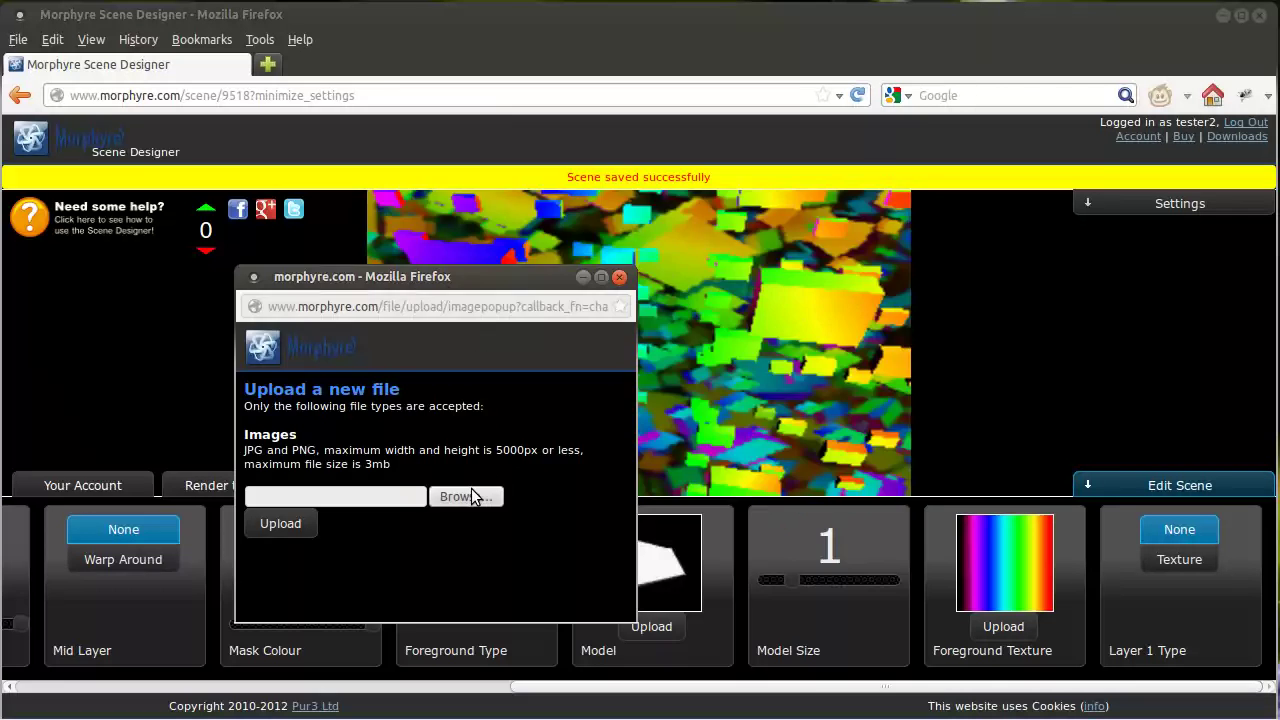
left_click(465, 496)
left_click(172, 393)
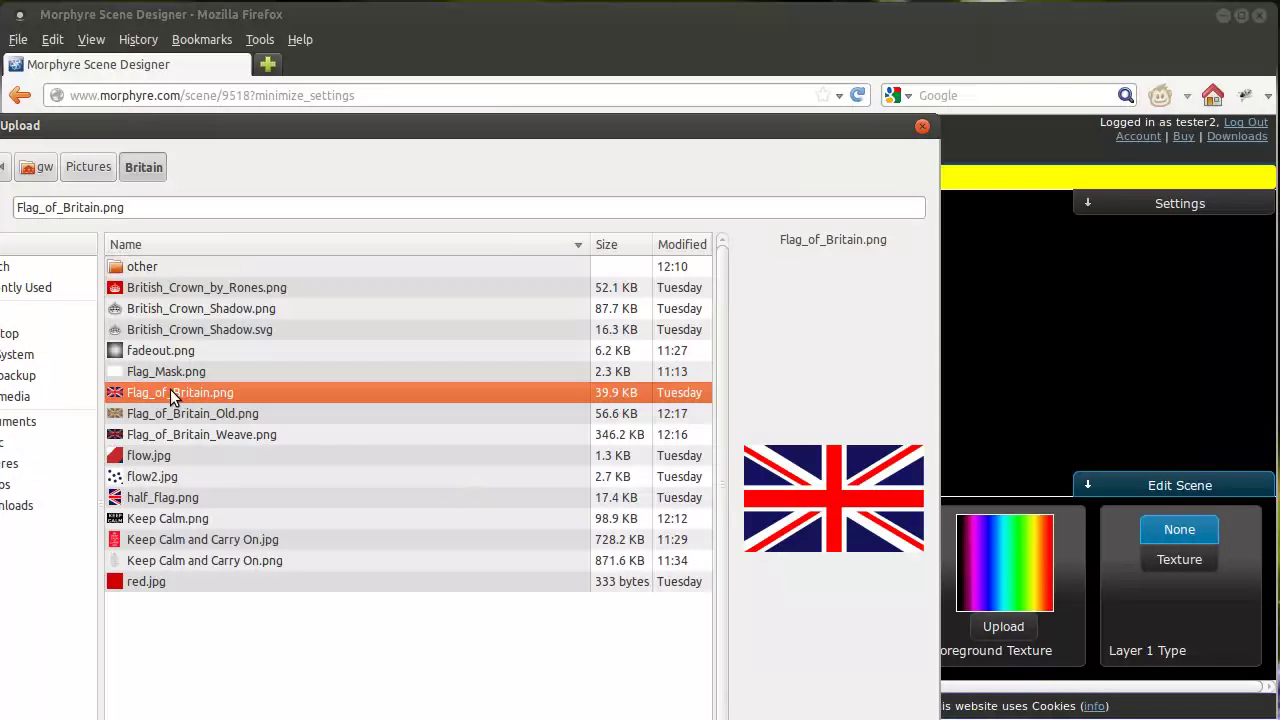
key("Return")
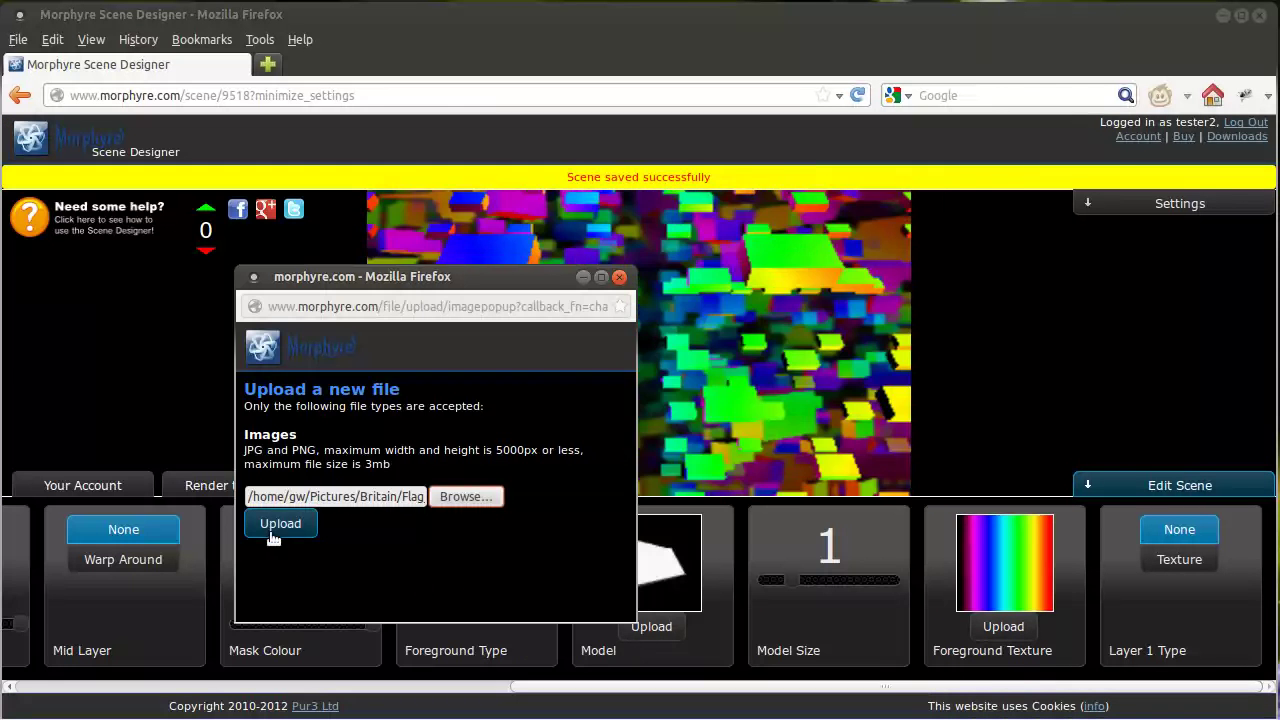
left_click(275, 531)
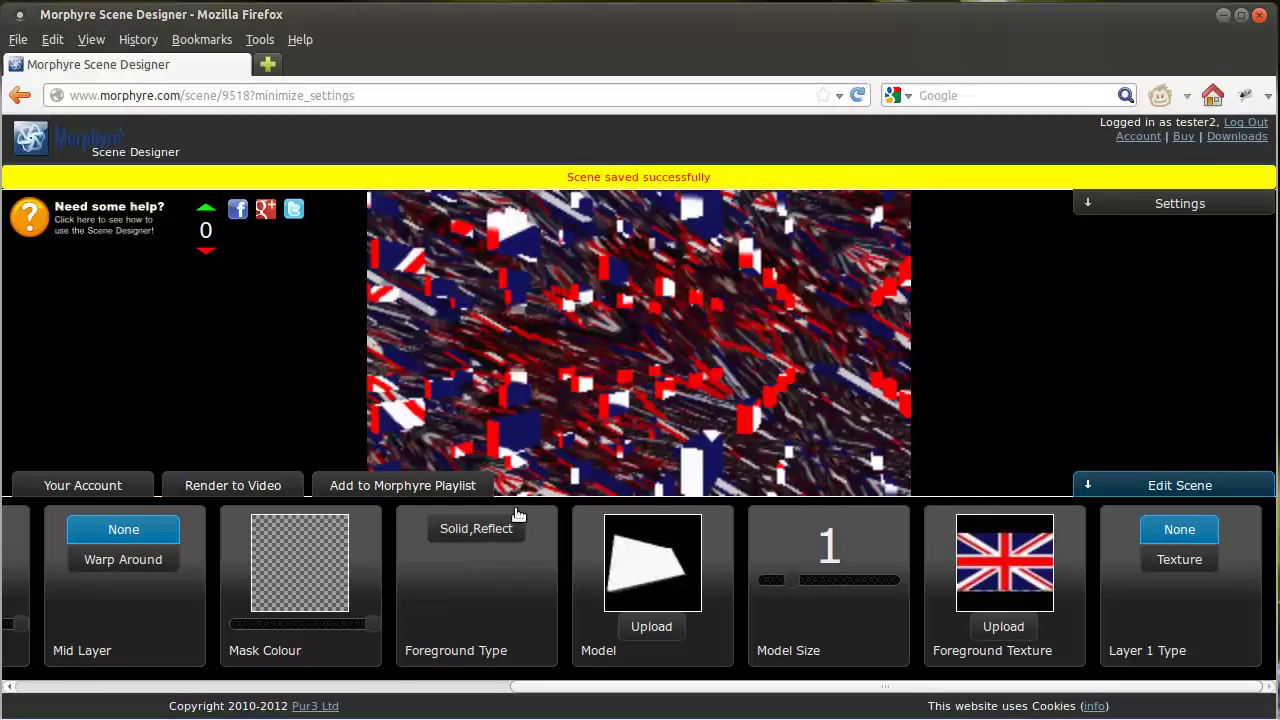
Set the foreground type to Solid,Textured,Lit and the model size to 2.08.
left_click(500, 536)
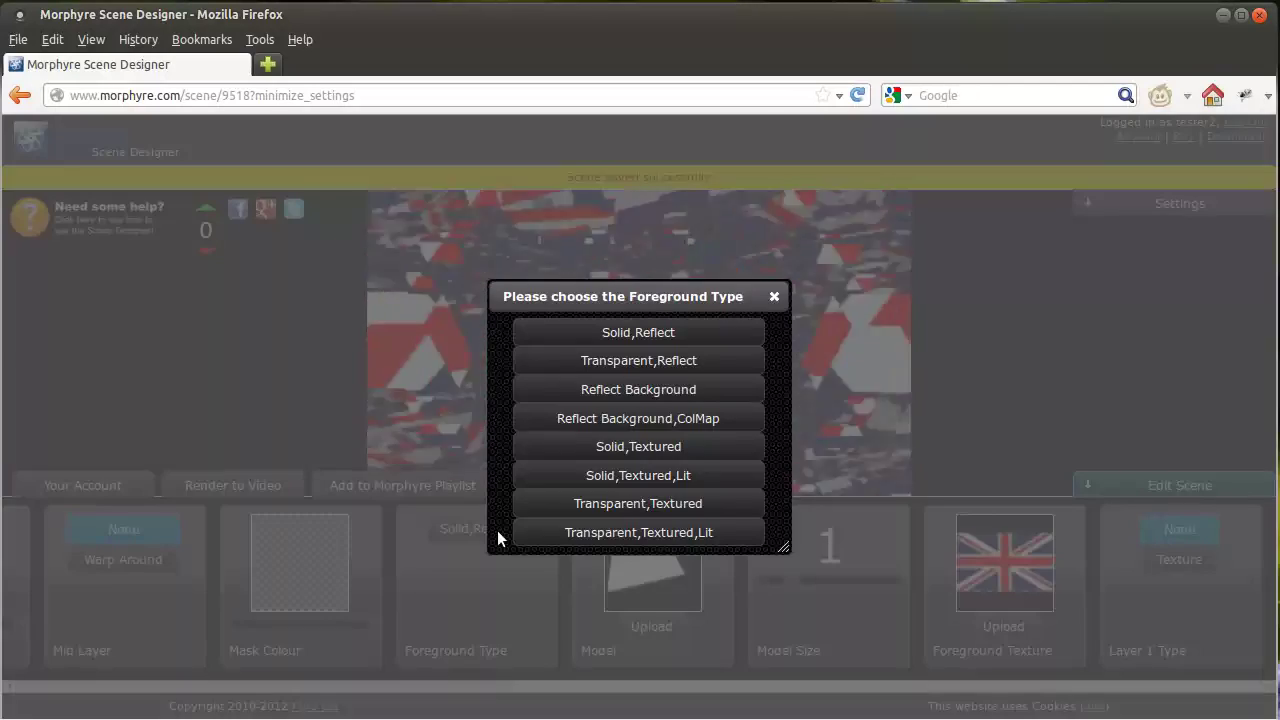
left_click(627, 452)
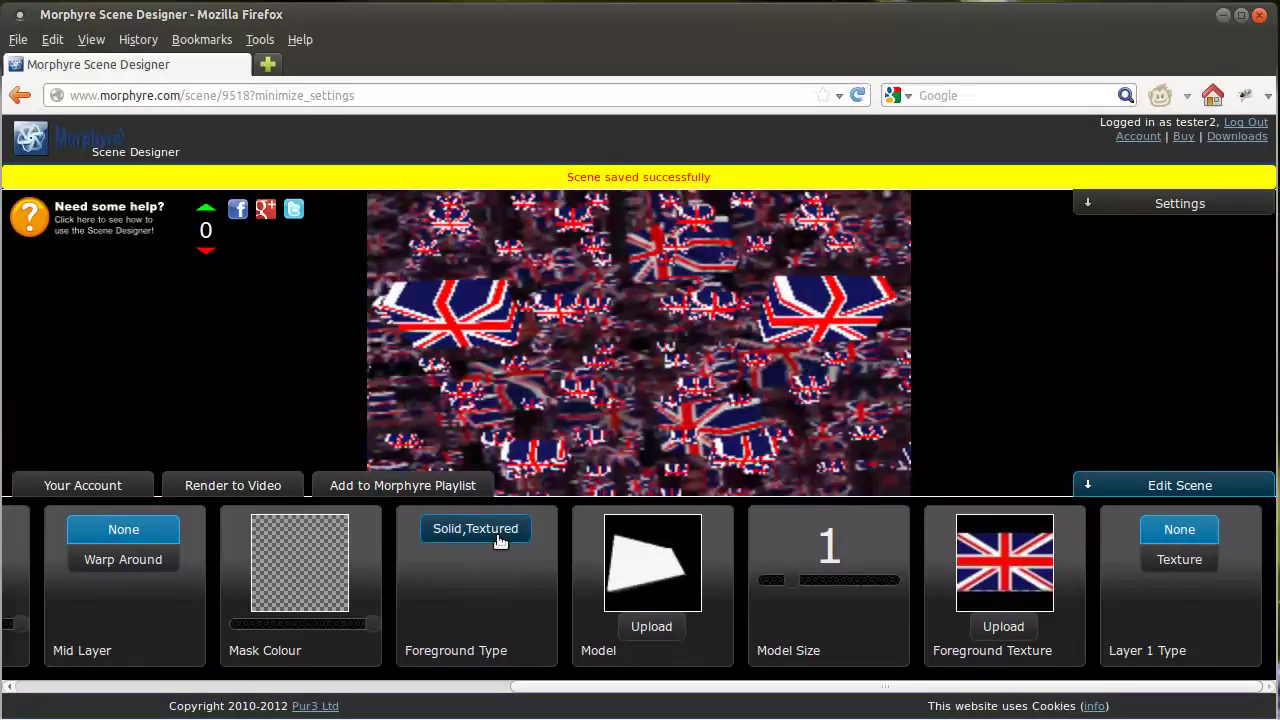
left_click(500, 530)
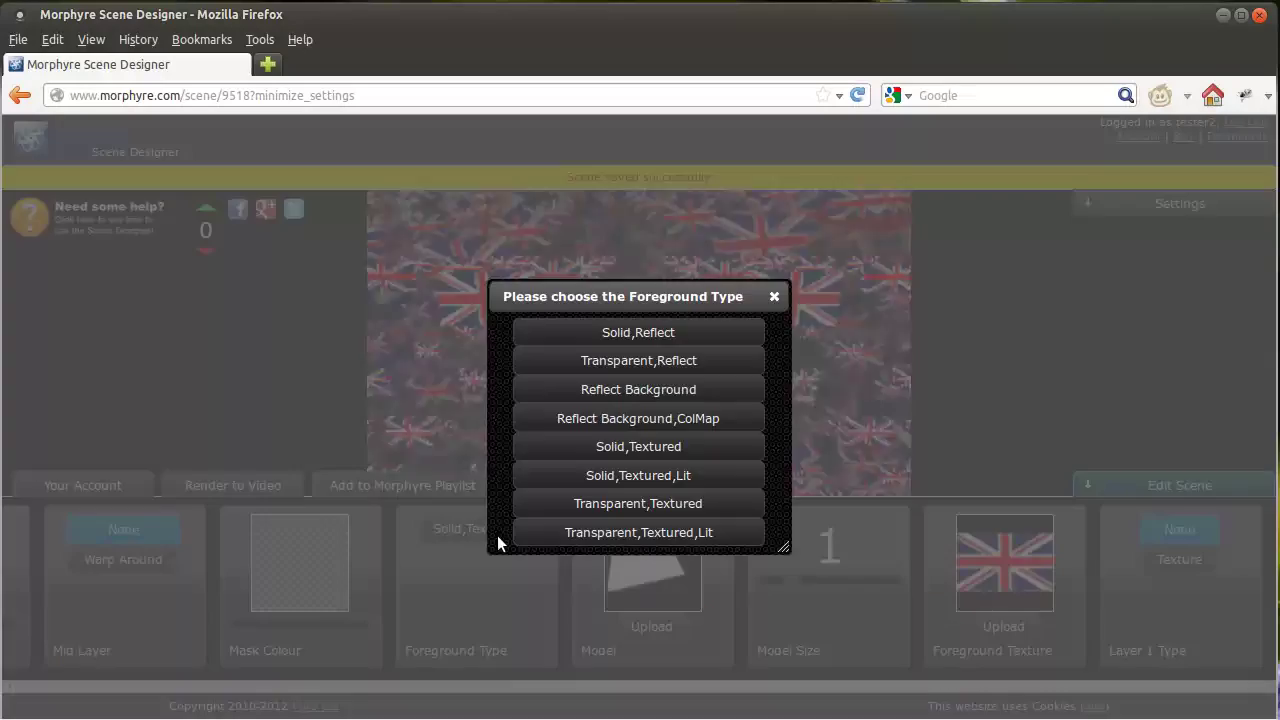
left_click(620, 477)
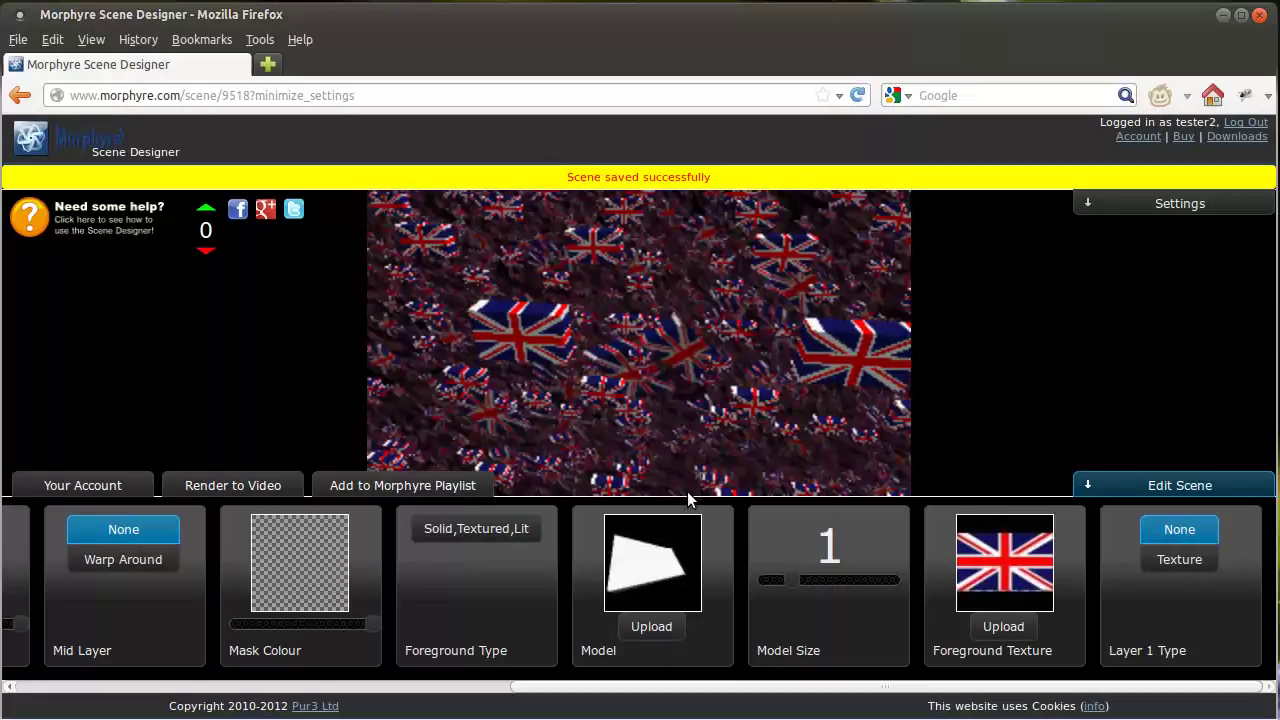
left_click_drag(791, 586, 832, 589)
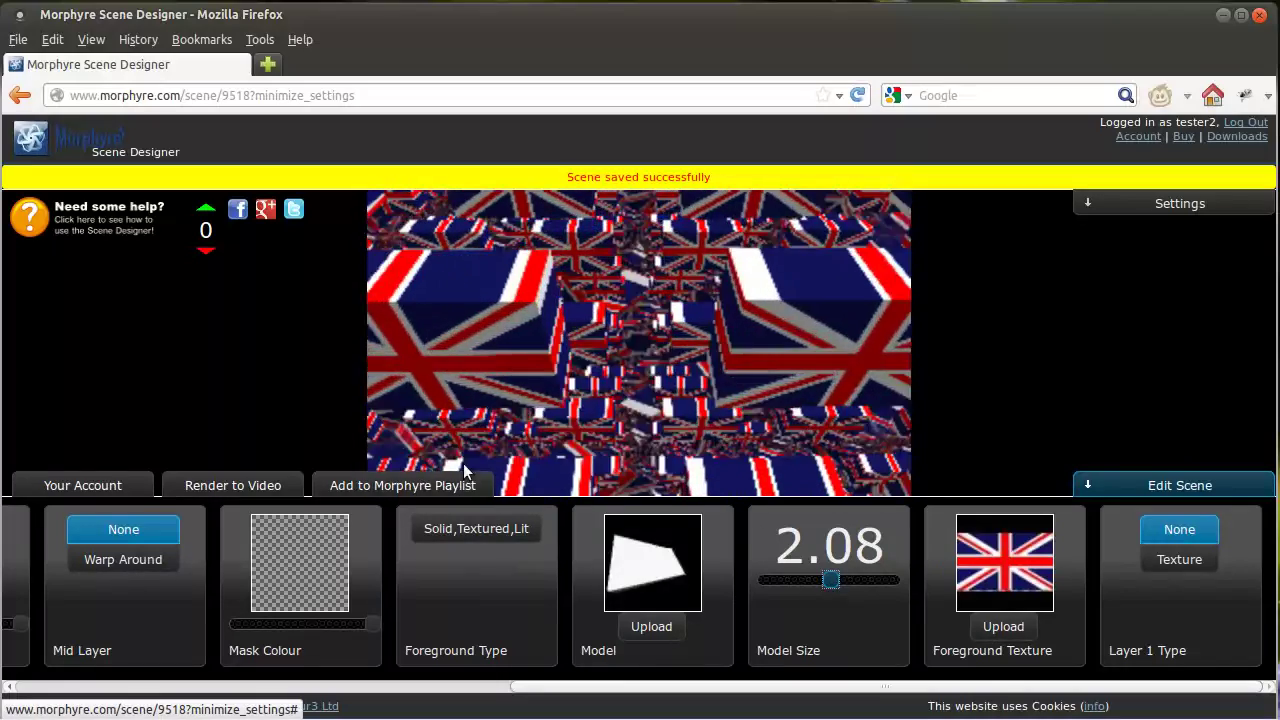
Add the flag scene to the playlist and create another scene using a built-in type with layered flat images.
left_click(416, 485)
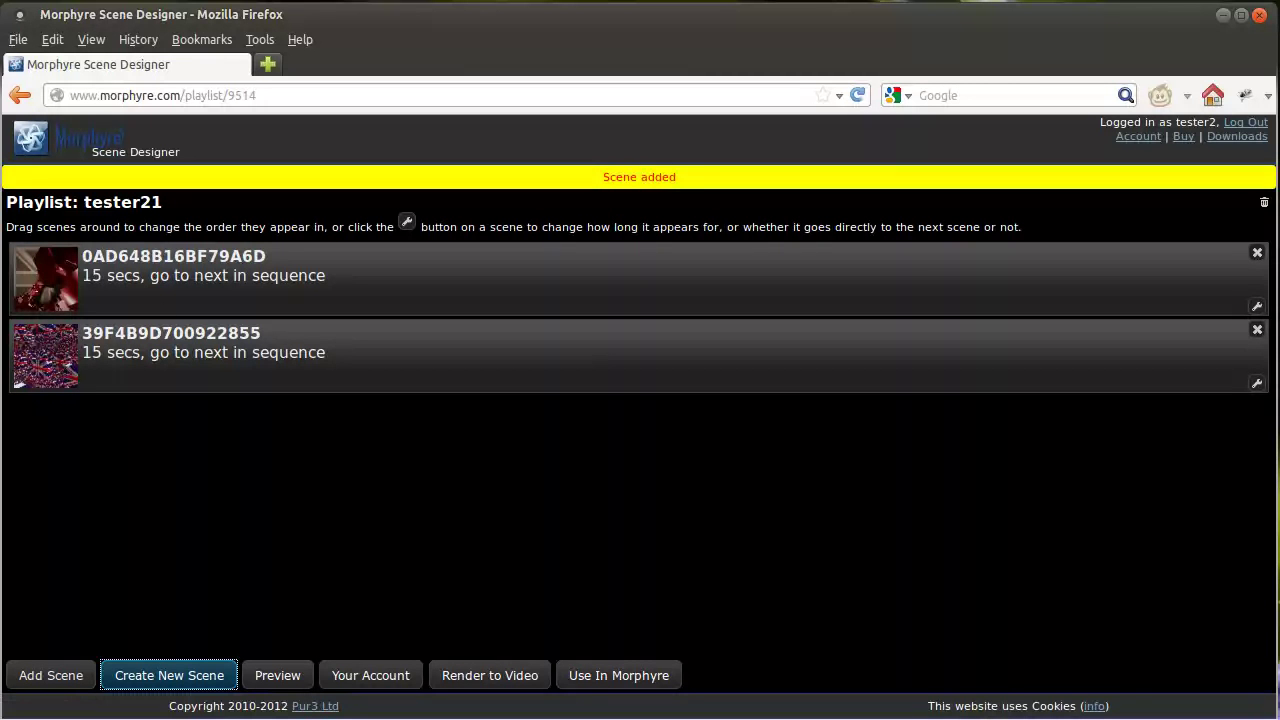
left_click(169, 676)
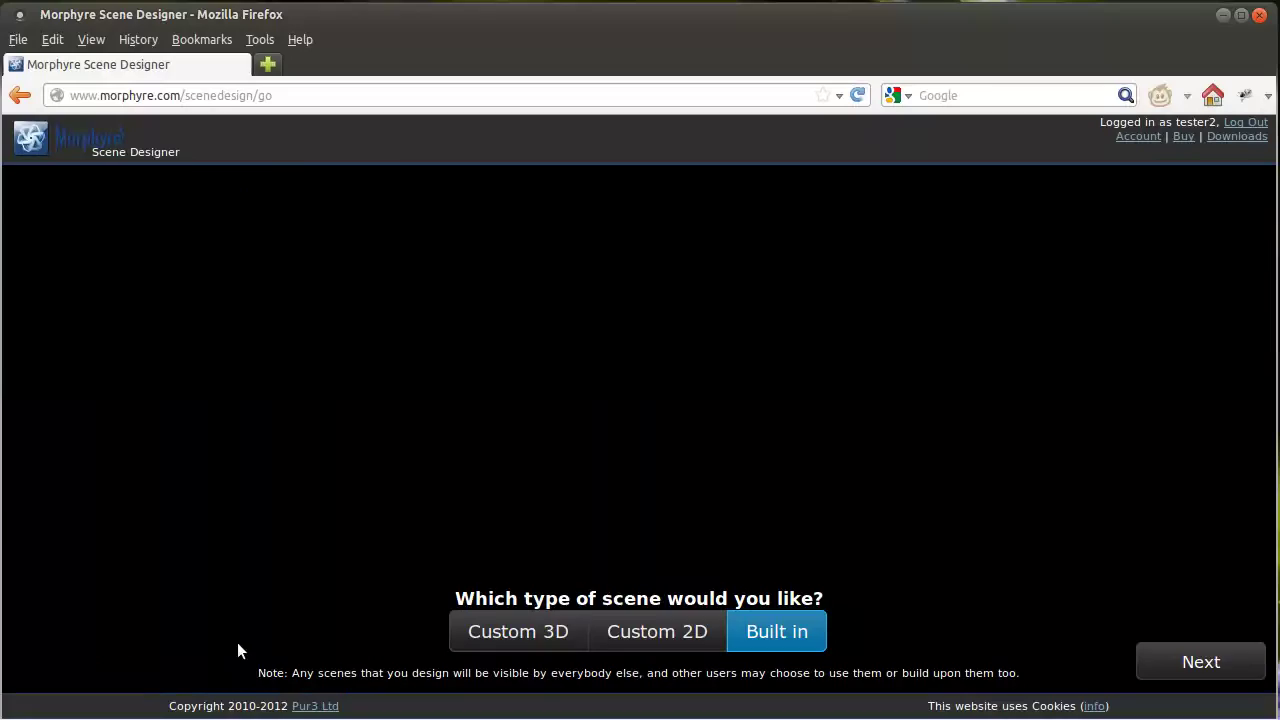
left_click(1201, 665)
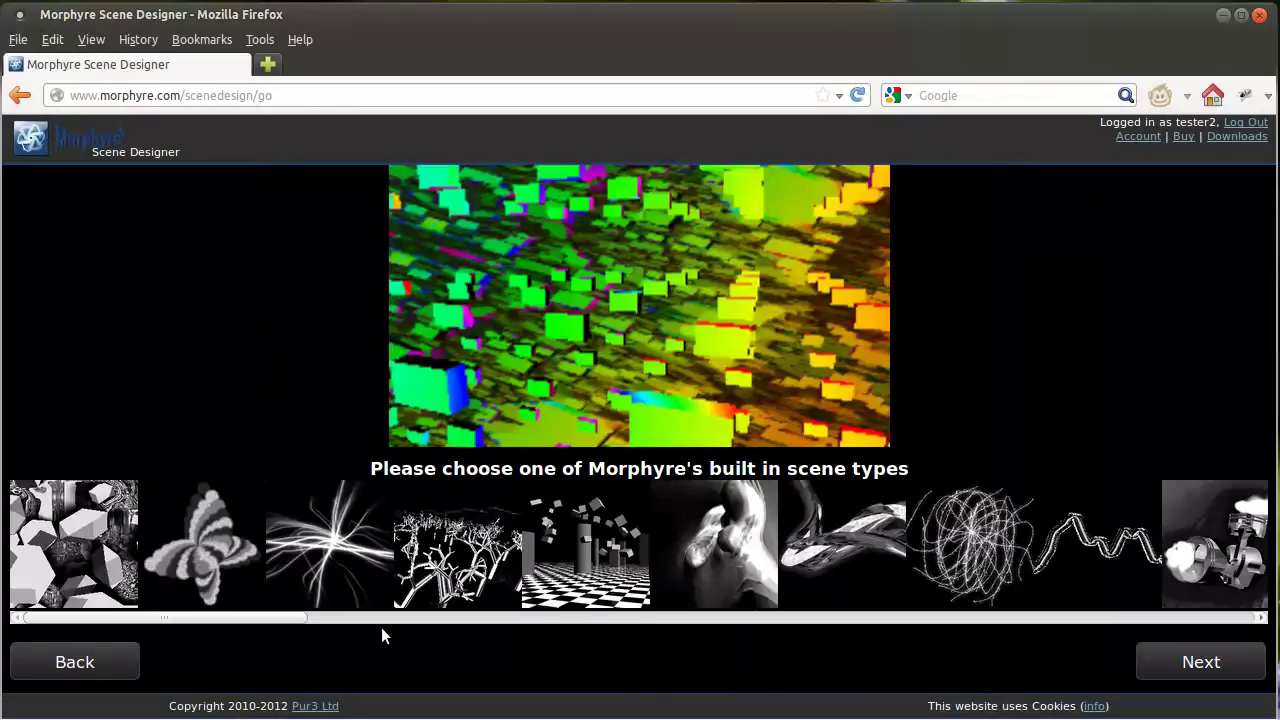
left_click_drag(273, 613, 966, 618)
left_click(968, 595)
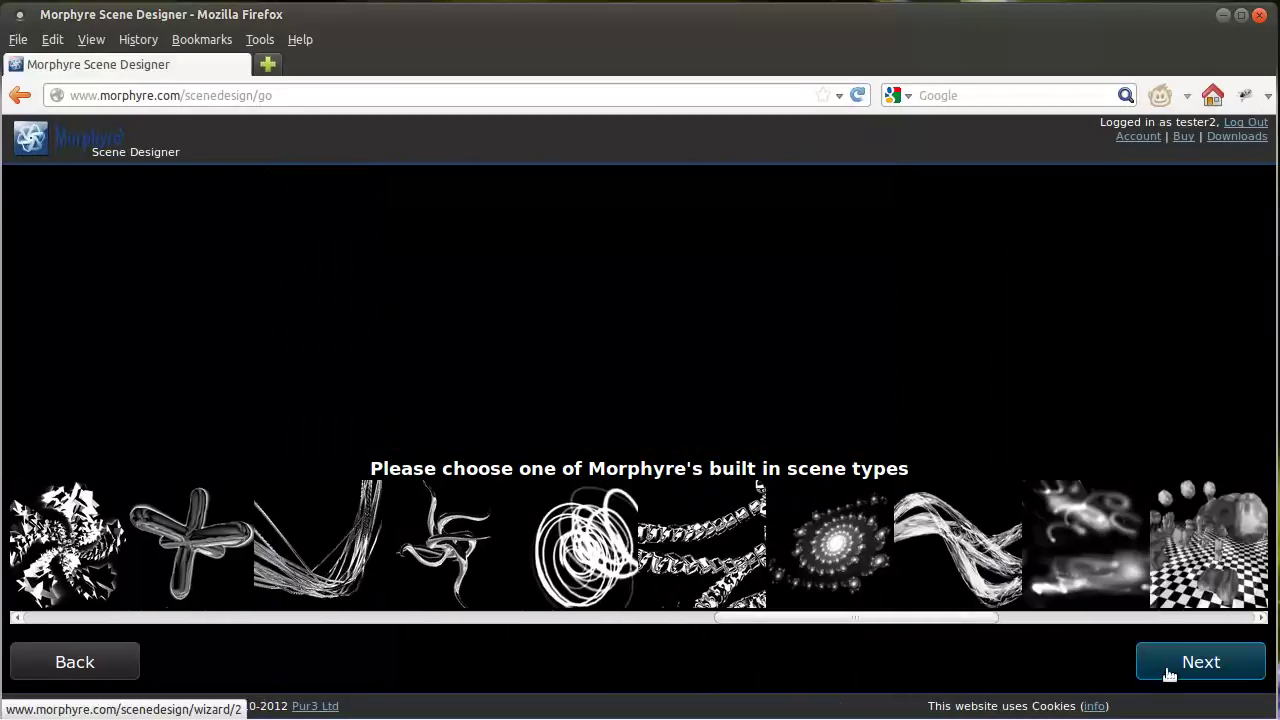
left_click(1168, 672)
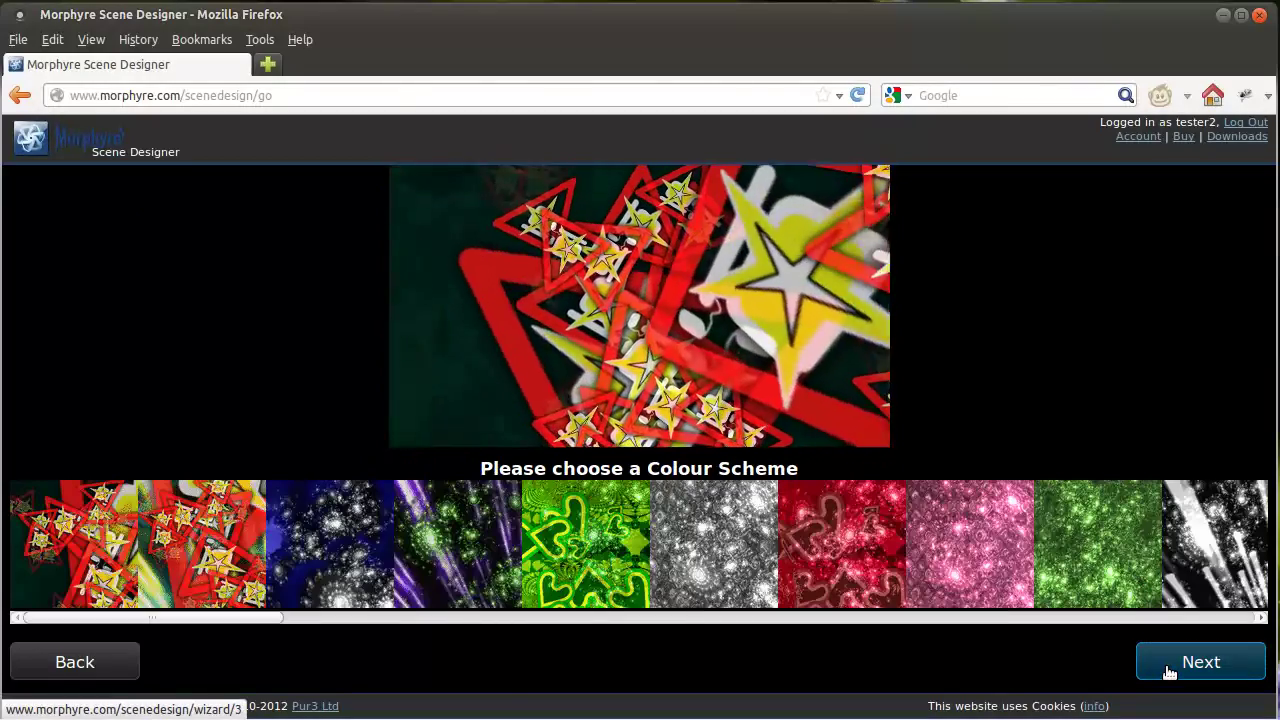
Choose the violet colour scheme with glowing pink spots for the new scene.
left_click_drag(236, 617, 637, 627)
left_click_drag(686, 626, 1192, 617)
left_click(784, 549)
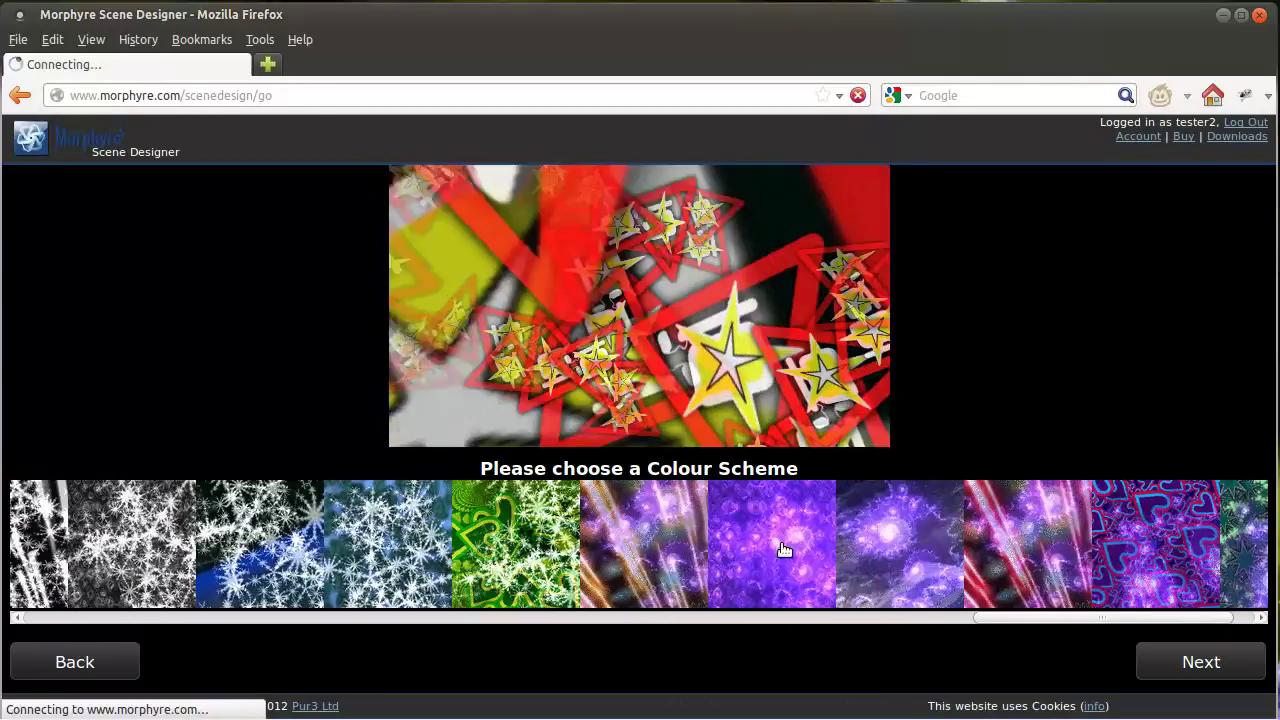
left_click(1188, 680)
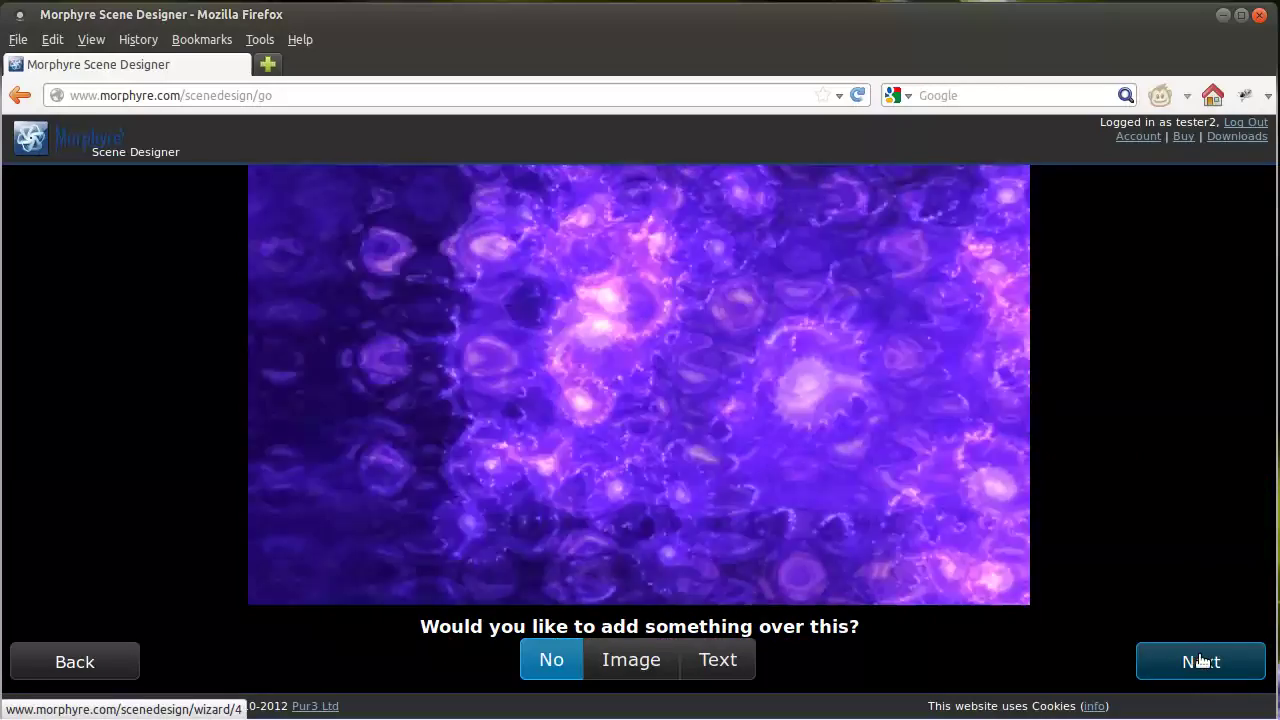
Finish the scene without an overlay image or text and open its editing options.
left_click(1203, 661)
left_click(666, 677)
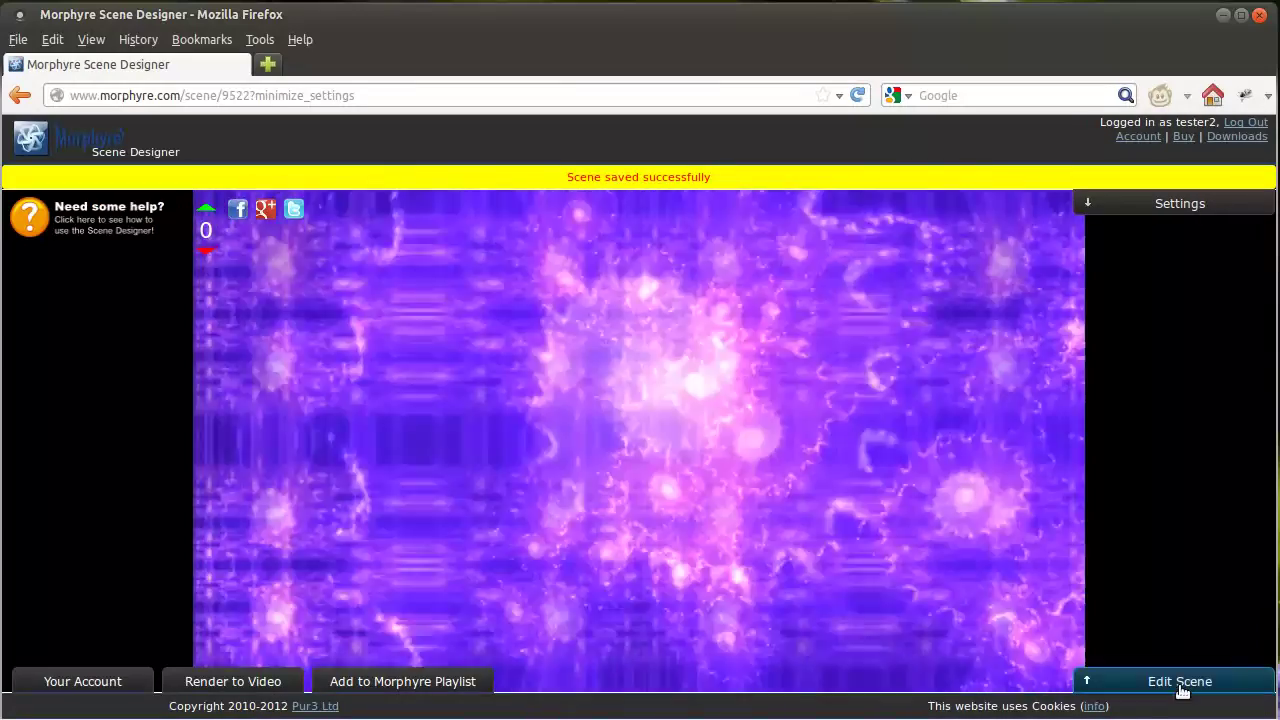
left_click(1180, 683)
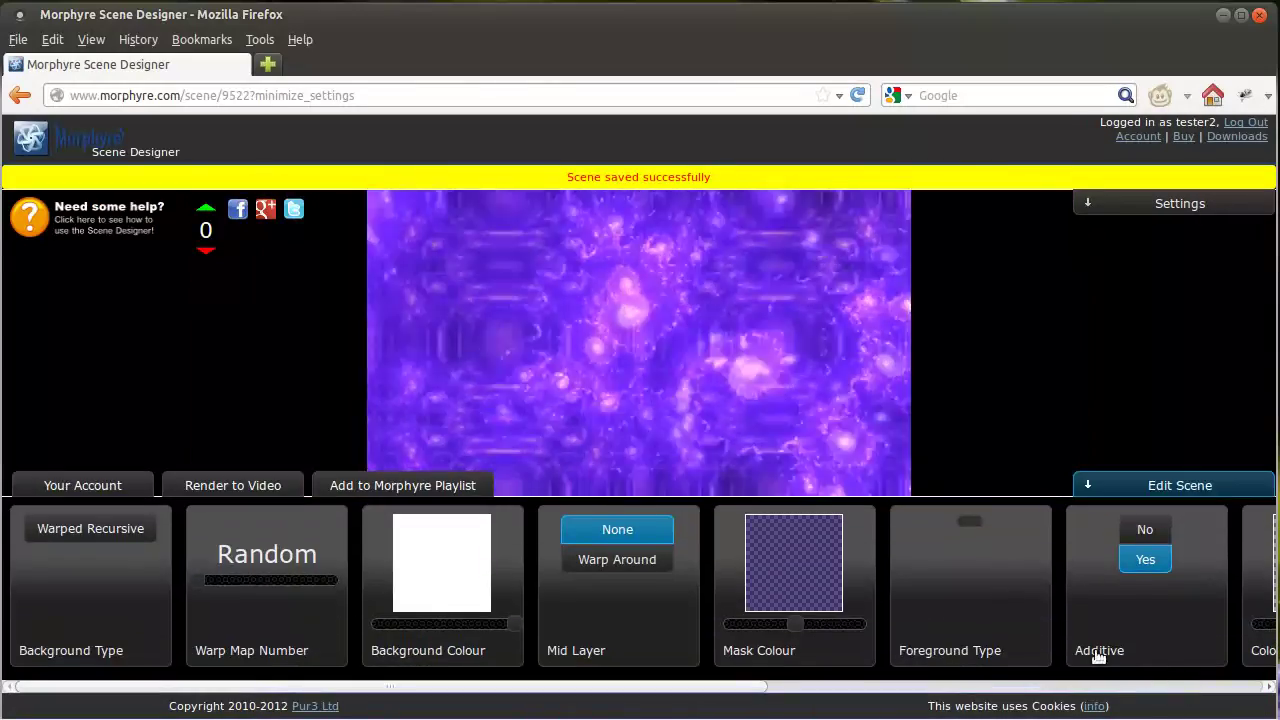
Set the scene's image to the red, white and blue Union Jack with Additive at No, and add the scene to the Morphyre playlist.
left_click_drag(600, 690, 1192, 688)
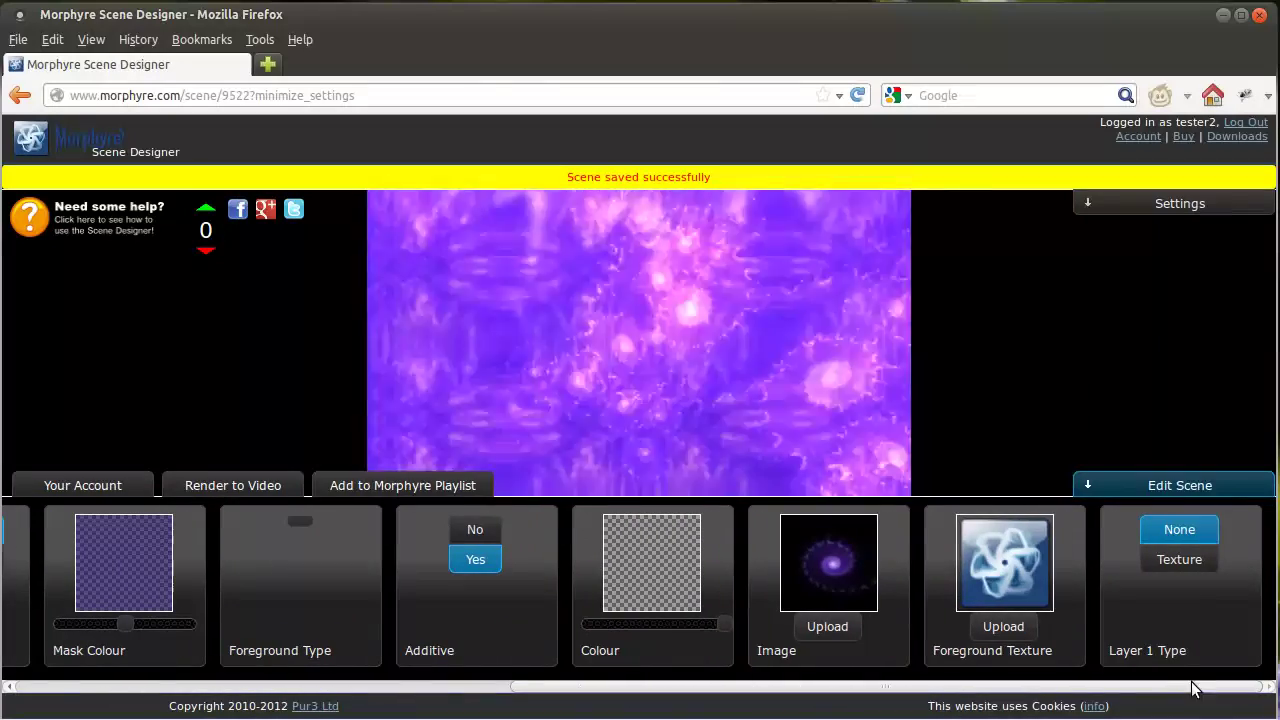
left_click(836, 572)
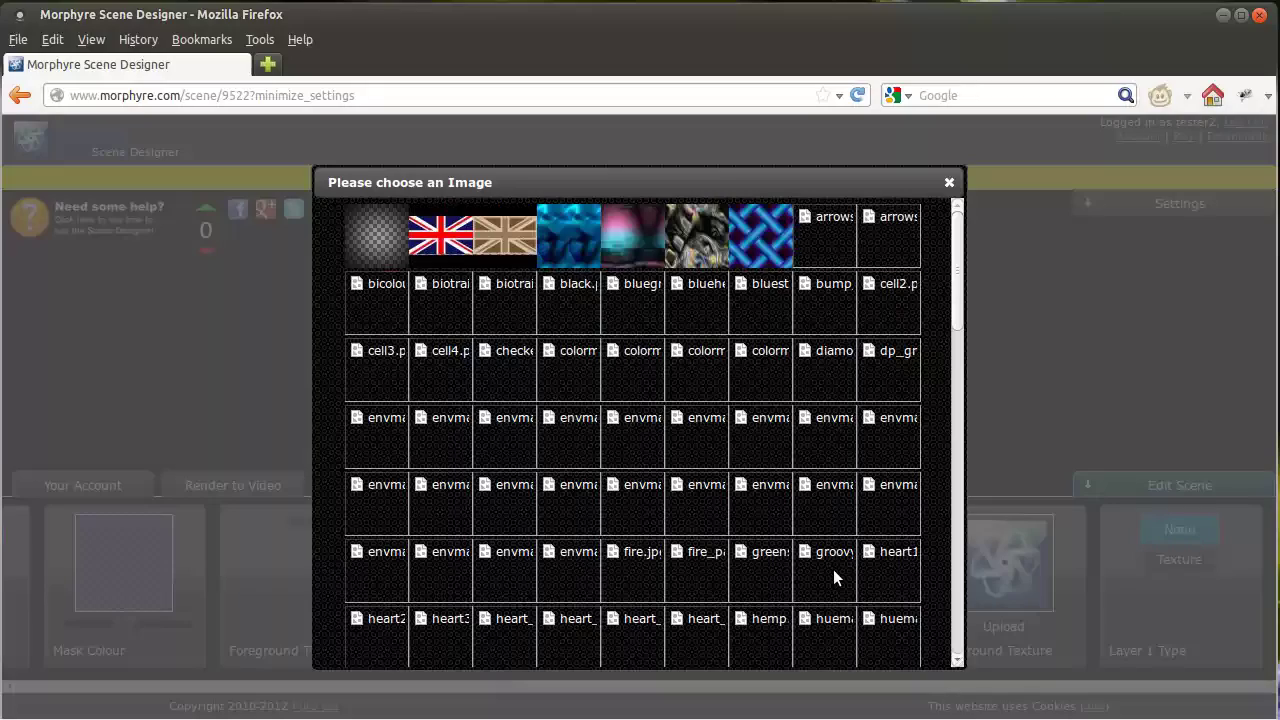
left_click(449, 240)
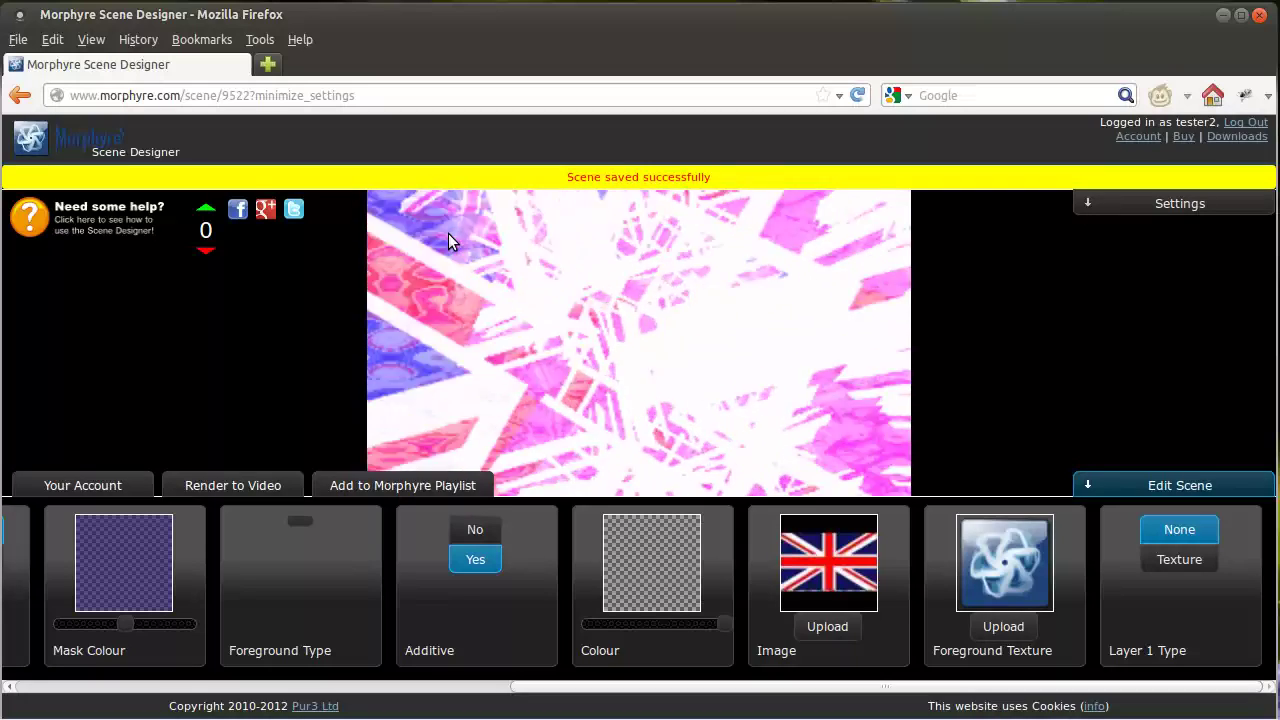
left_click(476, 532)
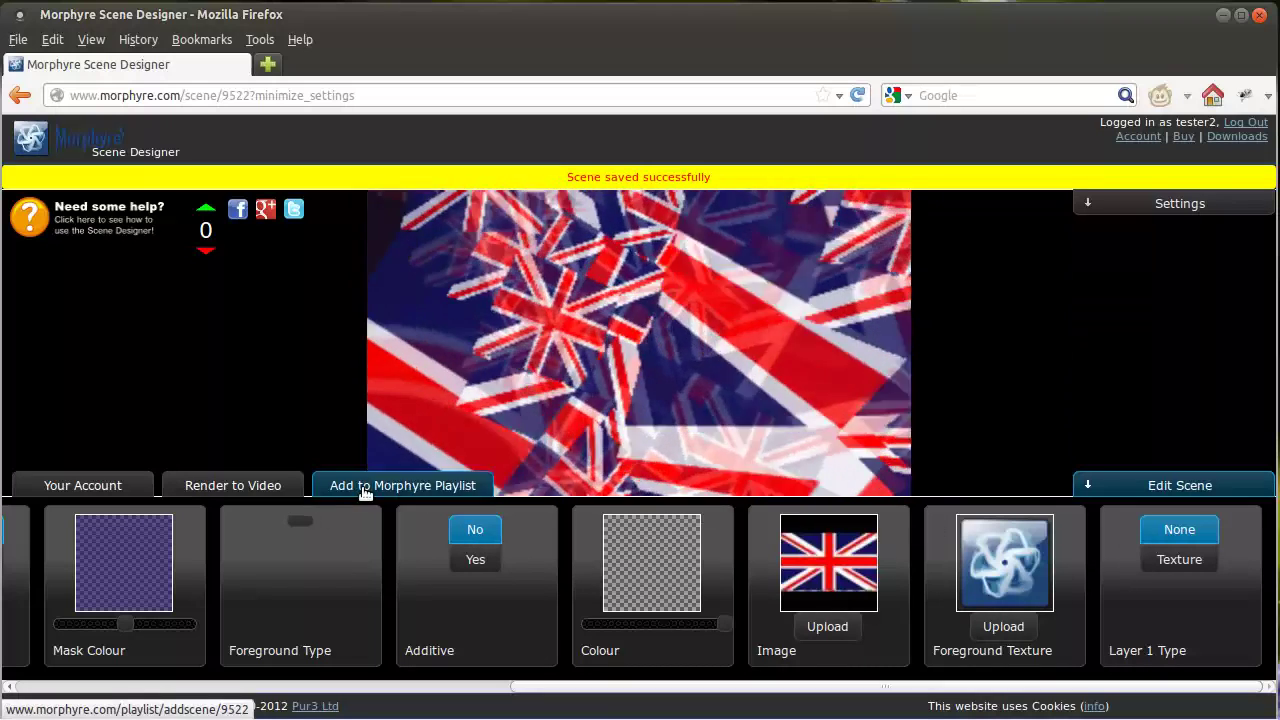
left_click(364, 488)
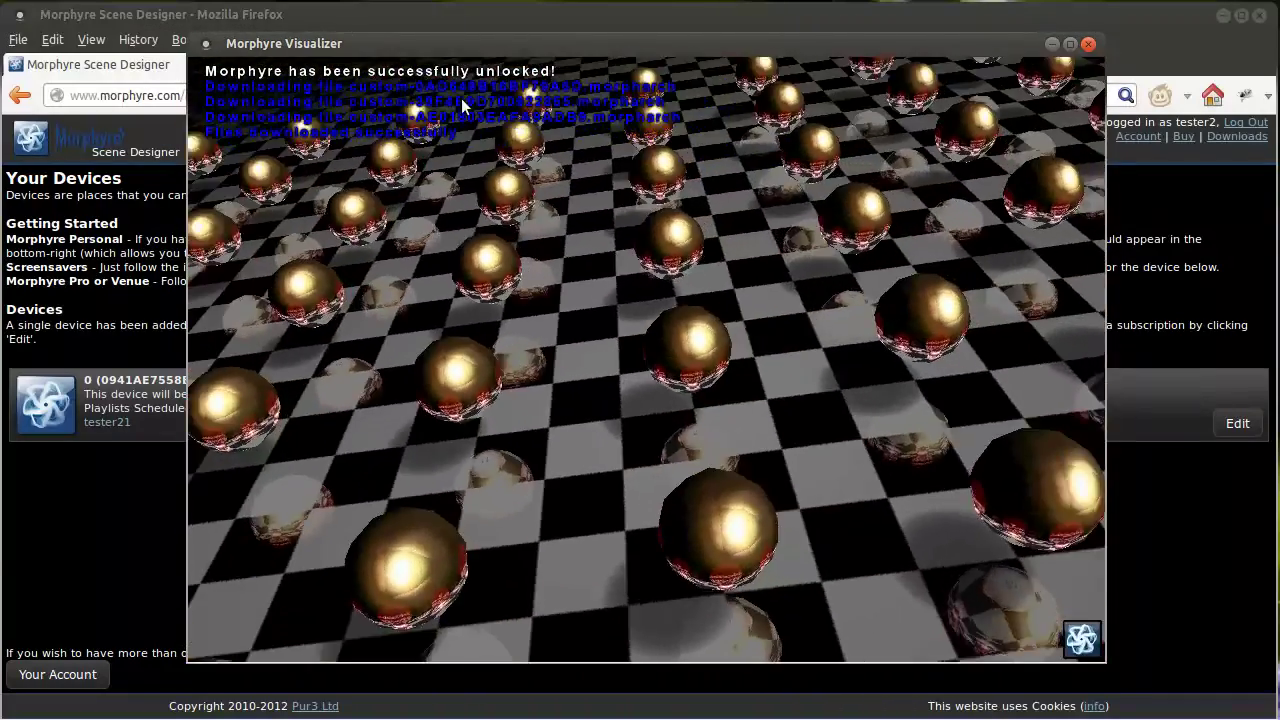
In Morphyre Visualizer, open the list of custom scenes and select one to view.
mouse_move(1096, 646)
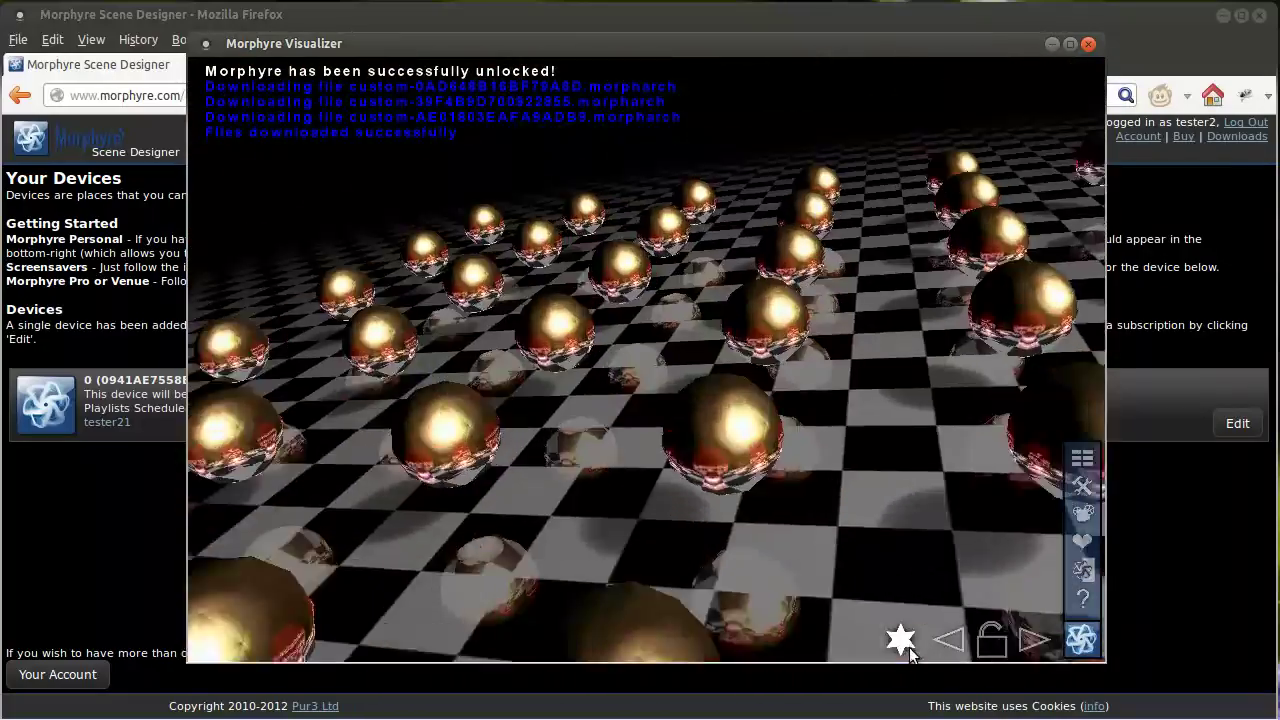
left_click(900, 640)
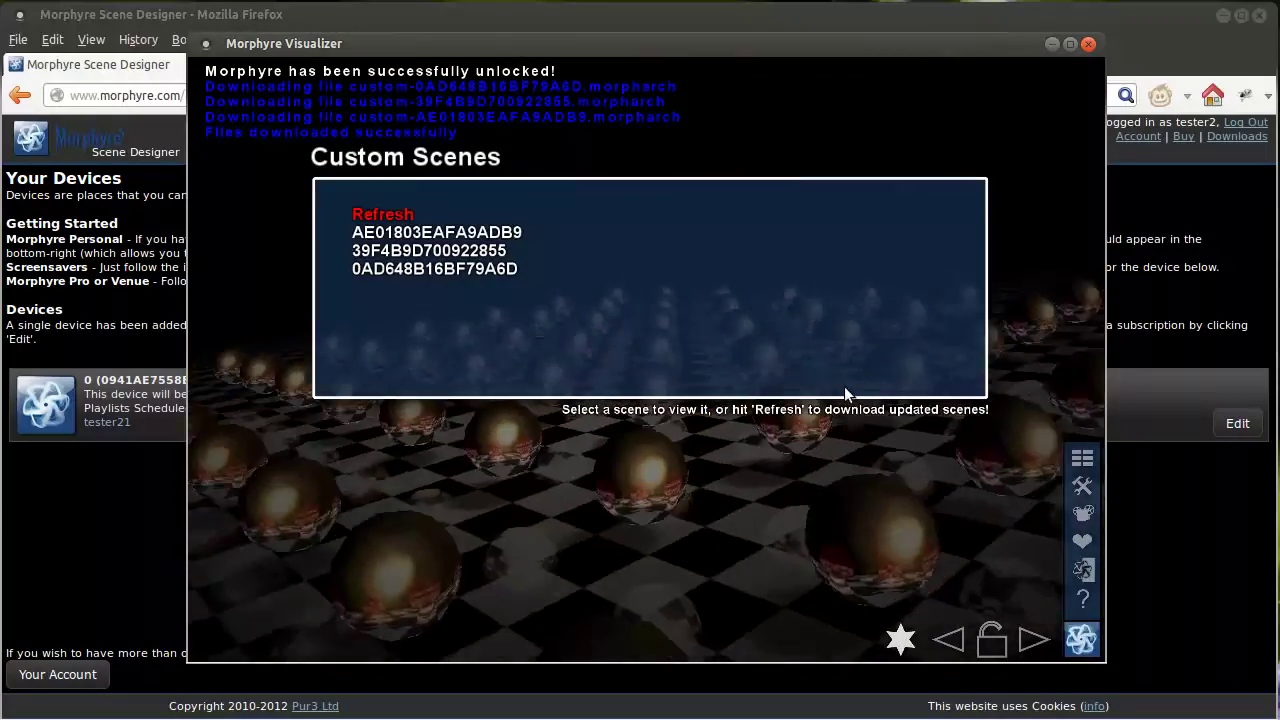
left_click(449, 251)
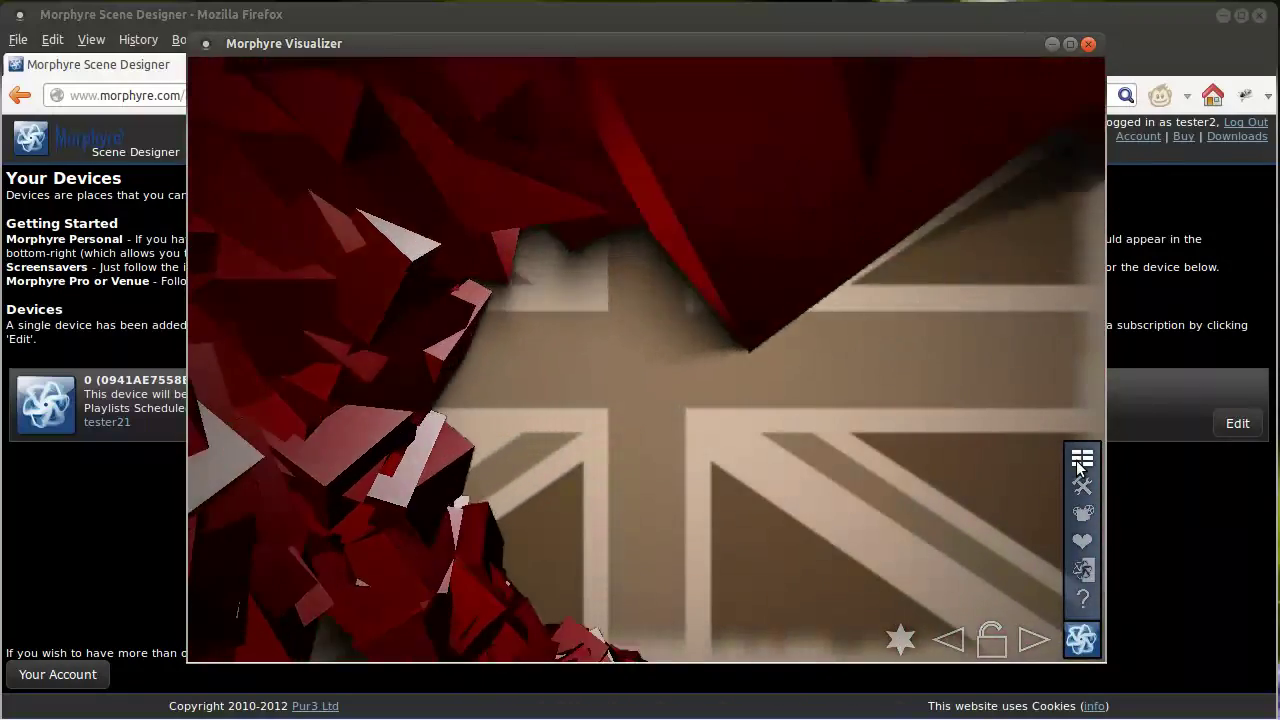
Enable the Custom theme and skip forward through the custom scenes.
left_click(1080, 460)
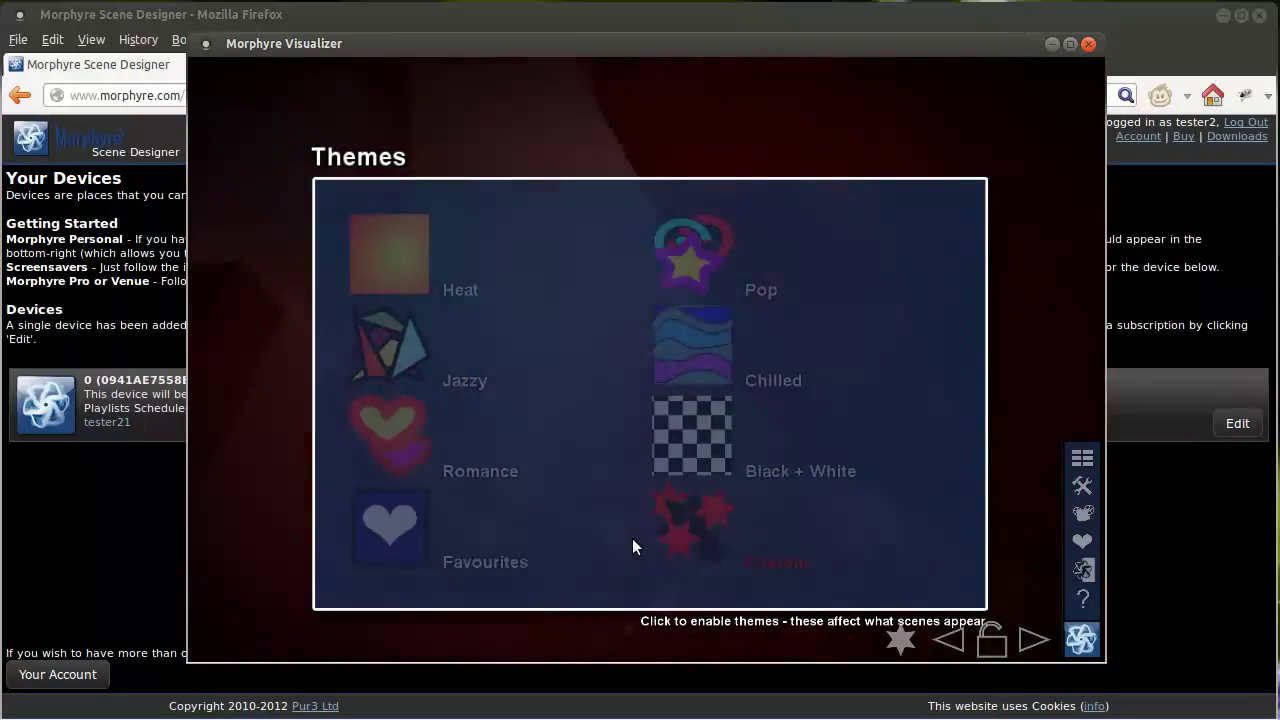
left_click(705, 544)
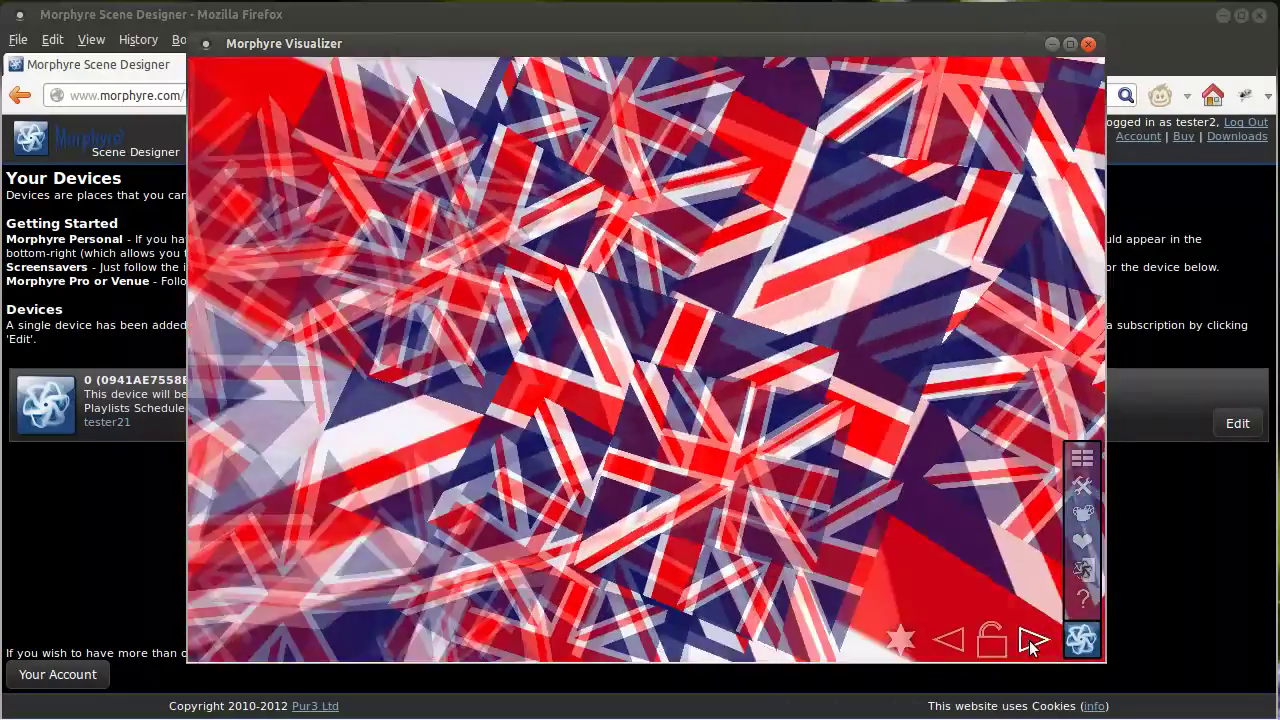
left_click(1033, 643)
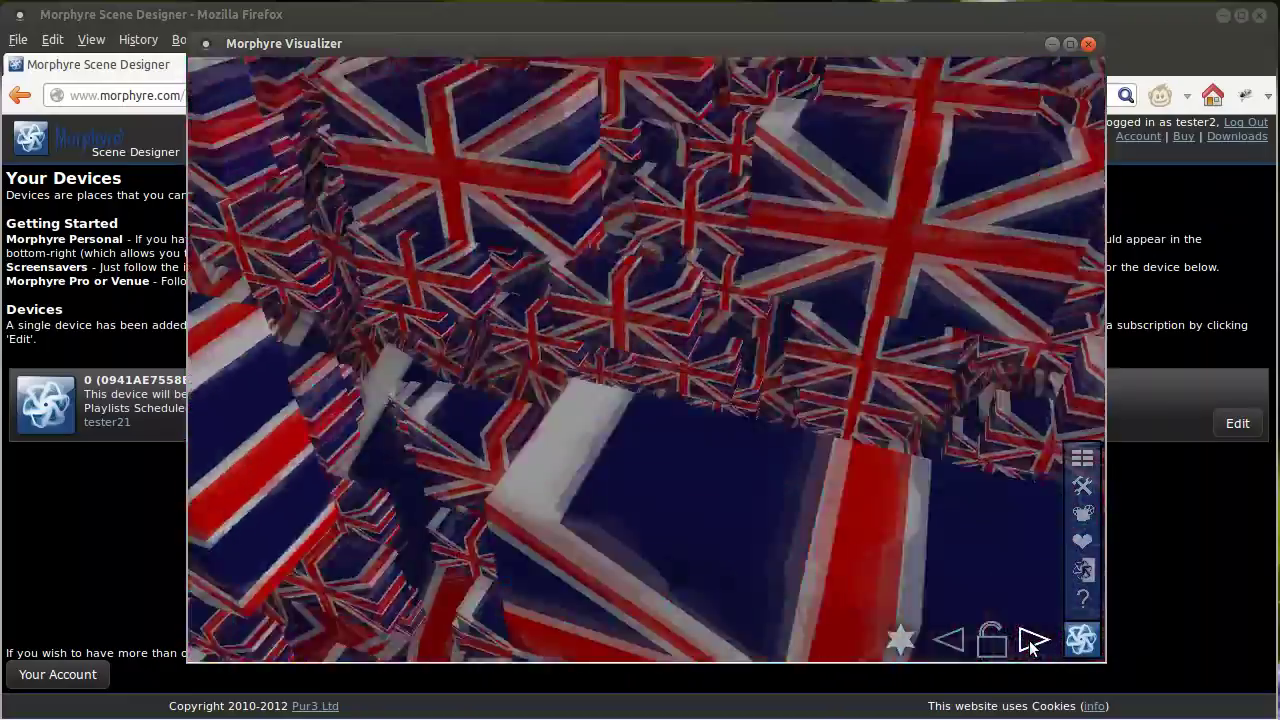
left_click(1033, 643)
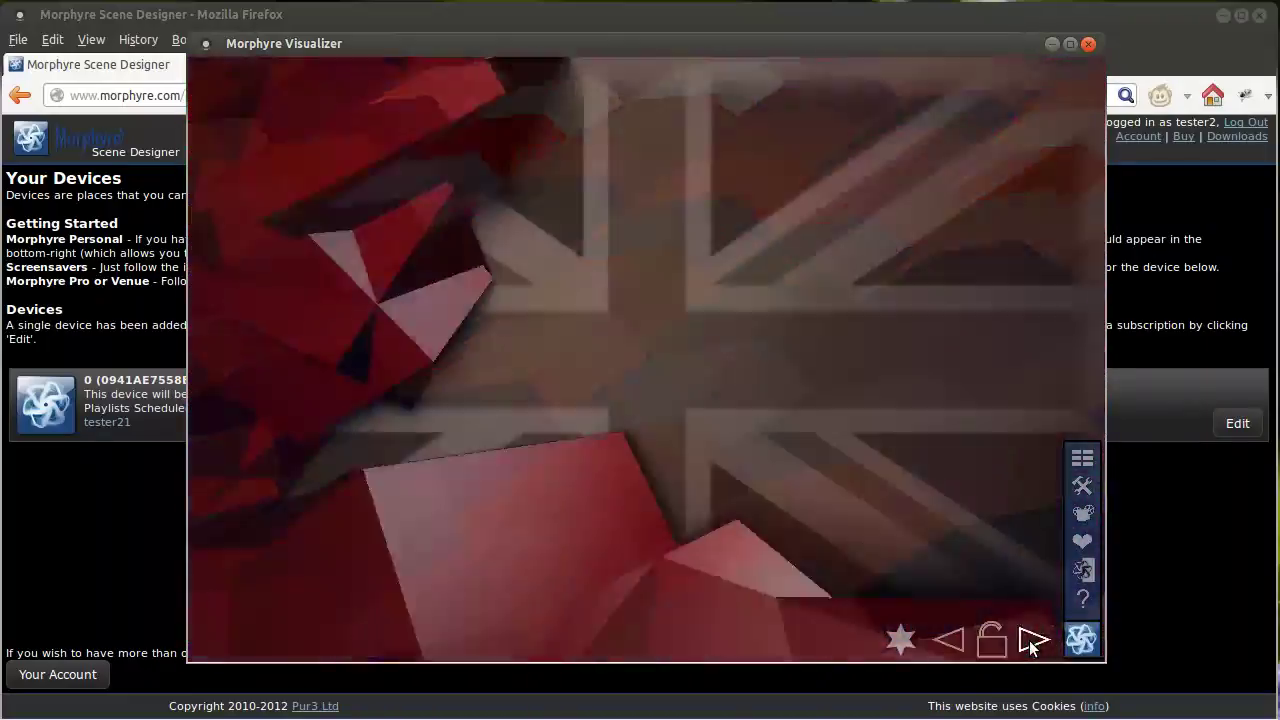
left_click(1033, 643)
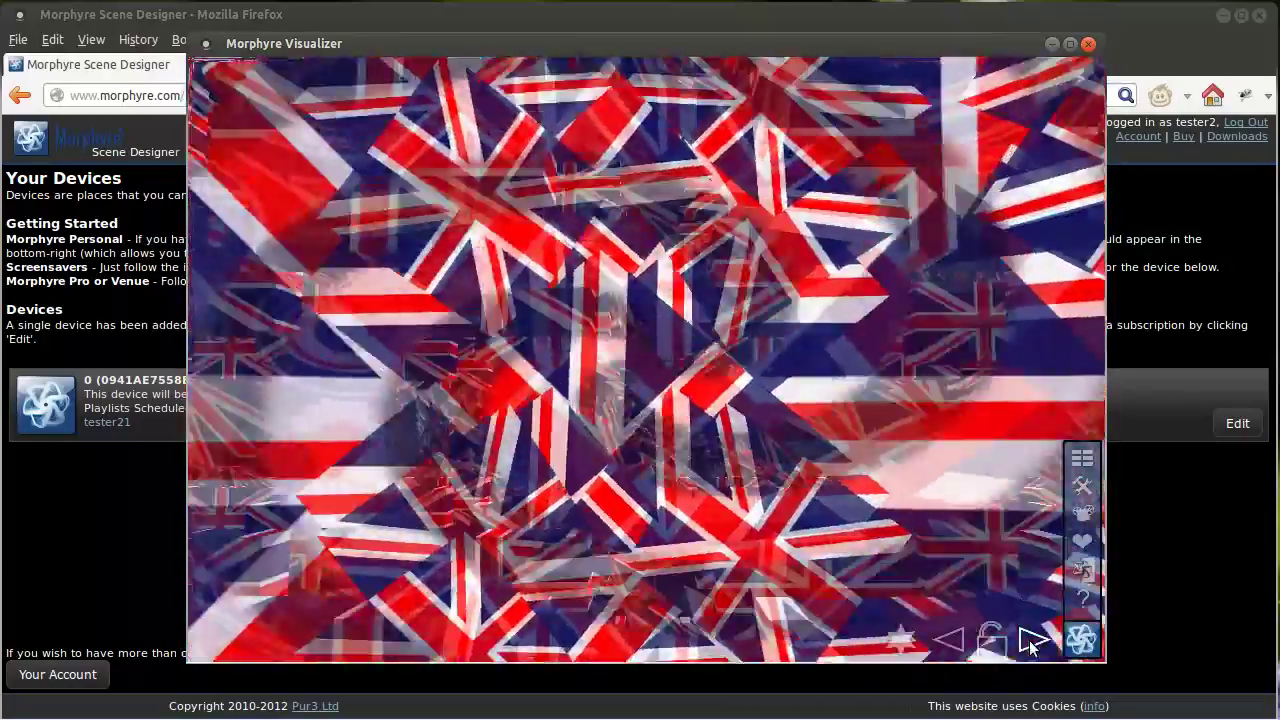
left_click(1033, 643)
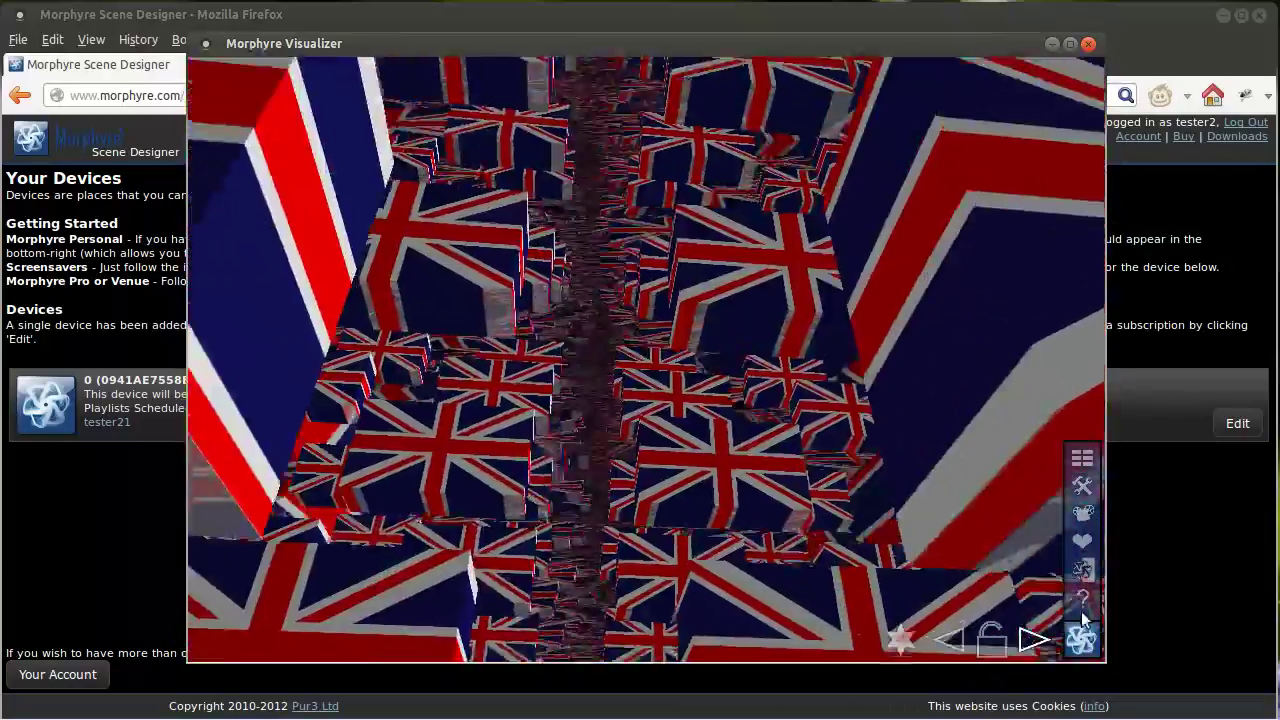
Try the Negate overlay on the playing scene and switch to the Kaleidoscope overlay instead.
left_click(1082, 569)
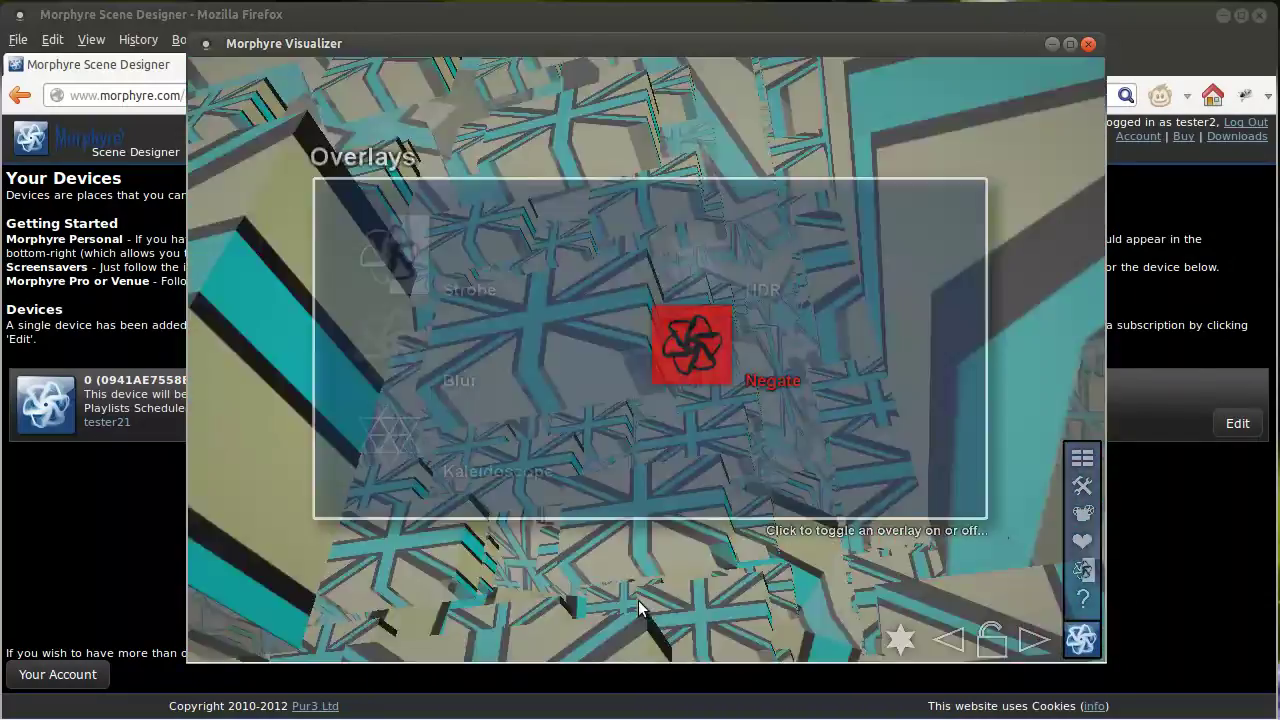
left_click(1090, 568)
left_click(1090, 568)
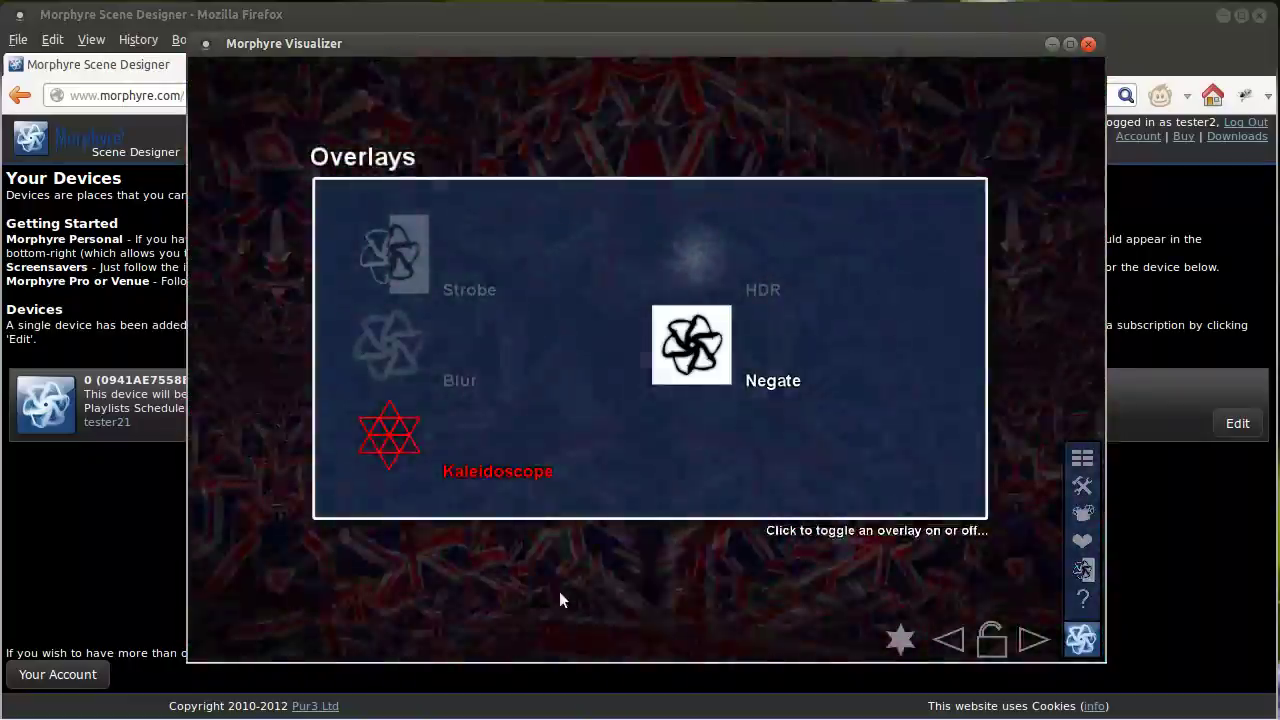
left_click(559, 600)
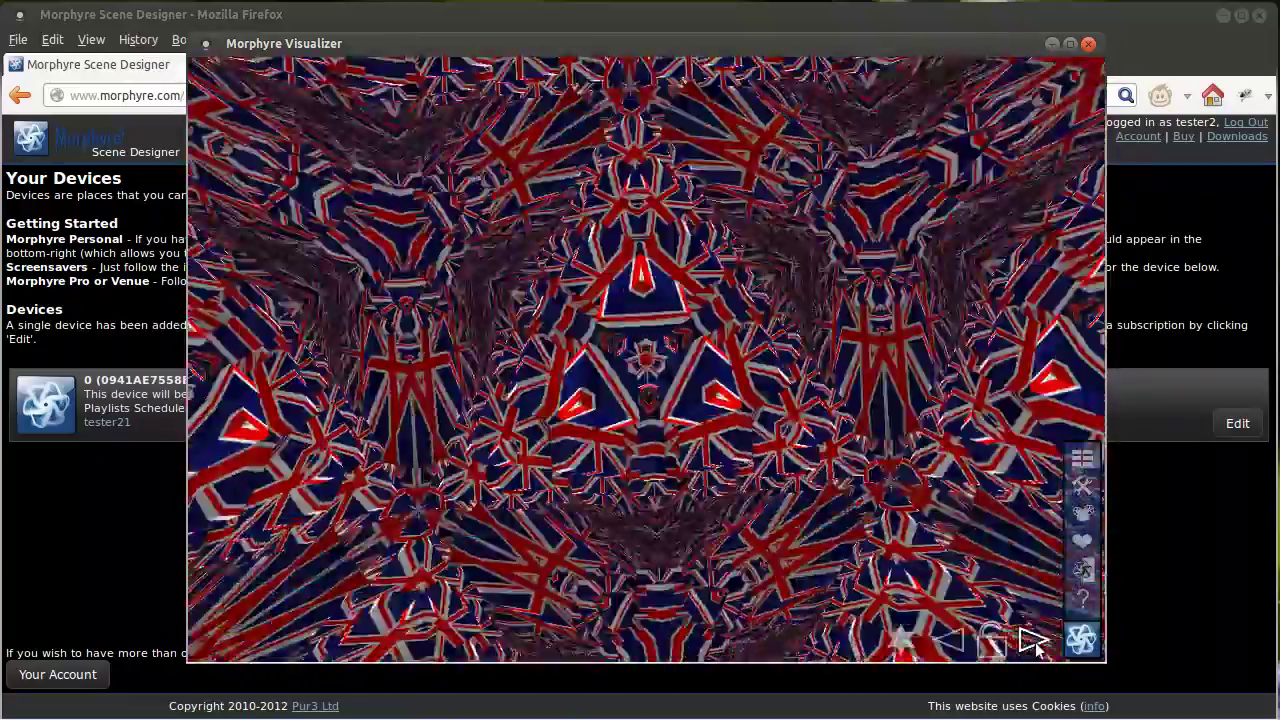
View each custom scene in turn with the Kaleidoscope overlay applied.
left_click(1033, 645)
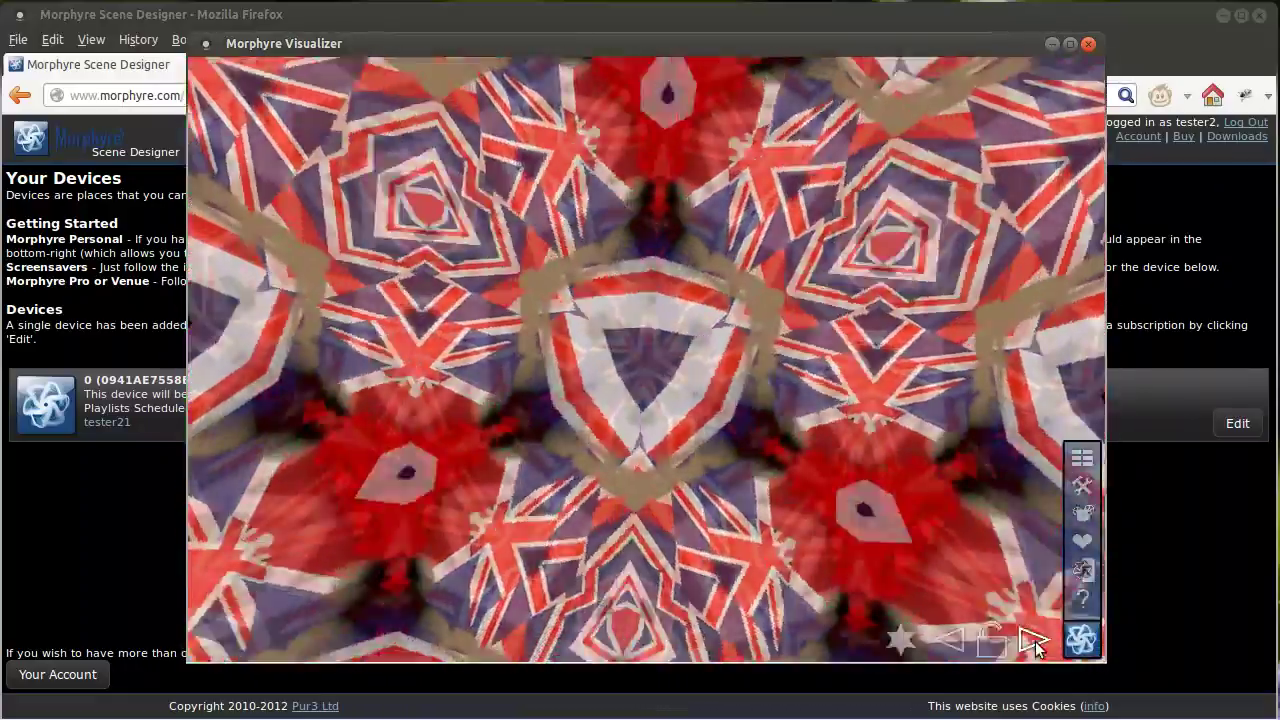
left_click(1033, 645)
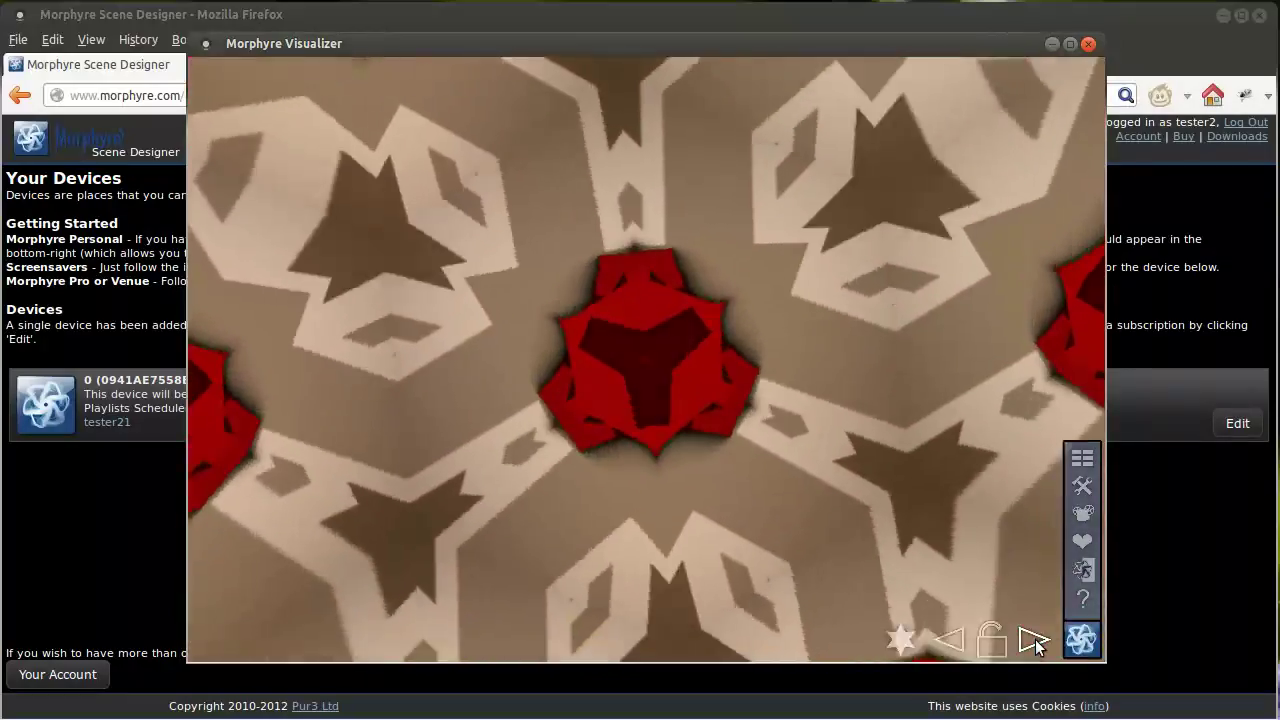
left_click(1033, 645)
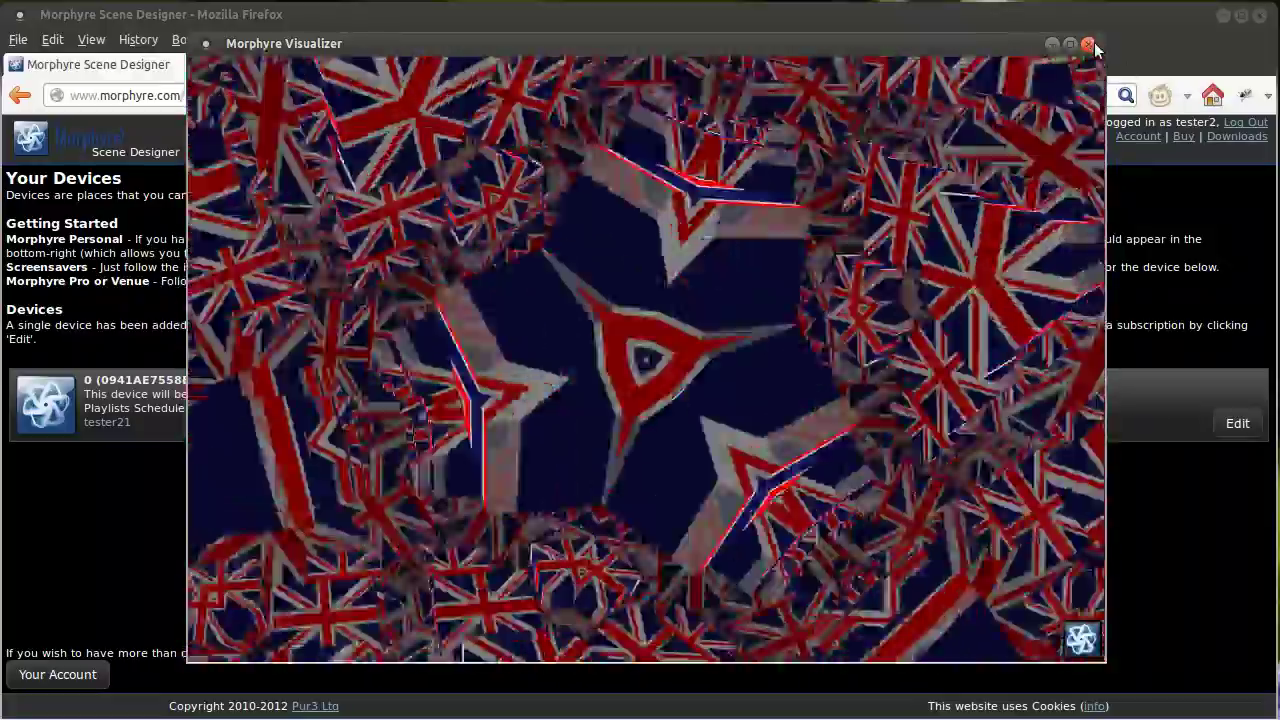
Close the visualizer and open the playlist of custom scenes from the account page in Firefox.
left_click(1089, 46)
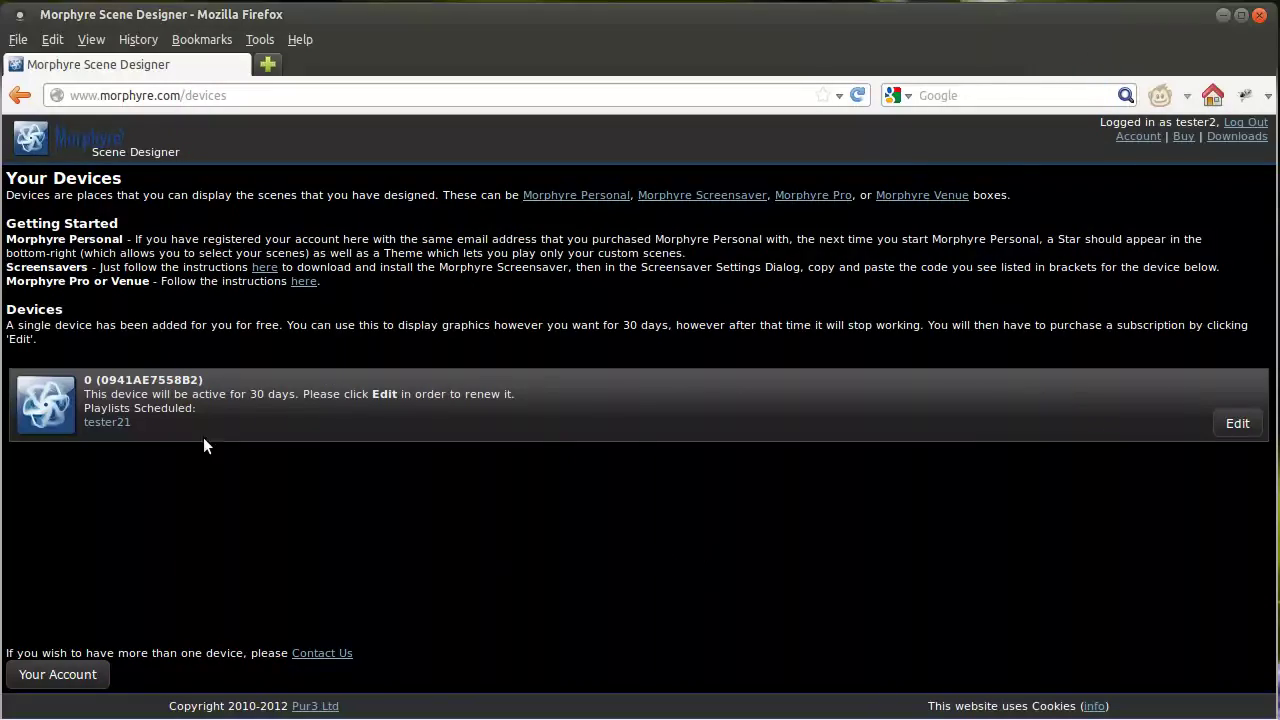
left_click(1128, 137)
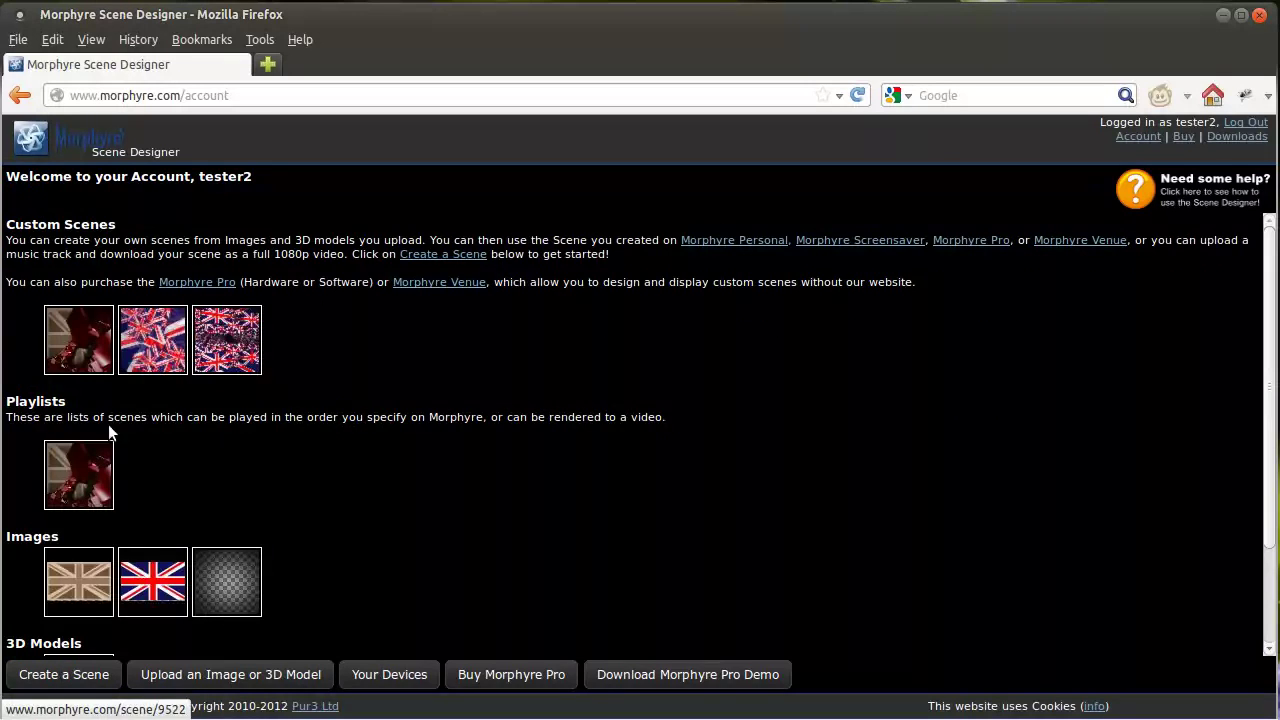
left_click(66, 478)
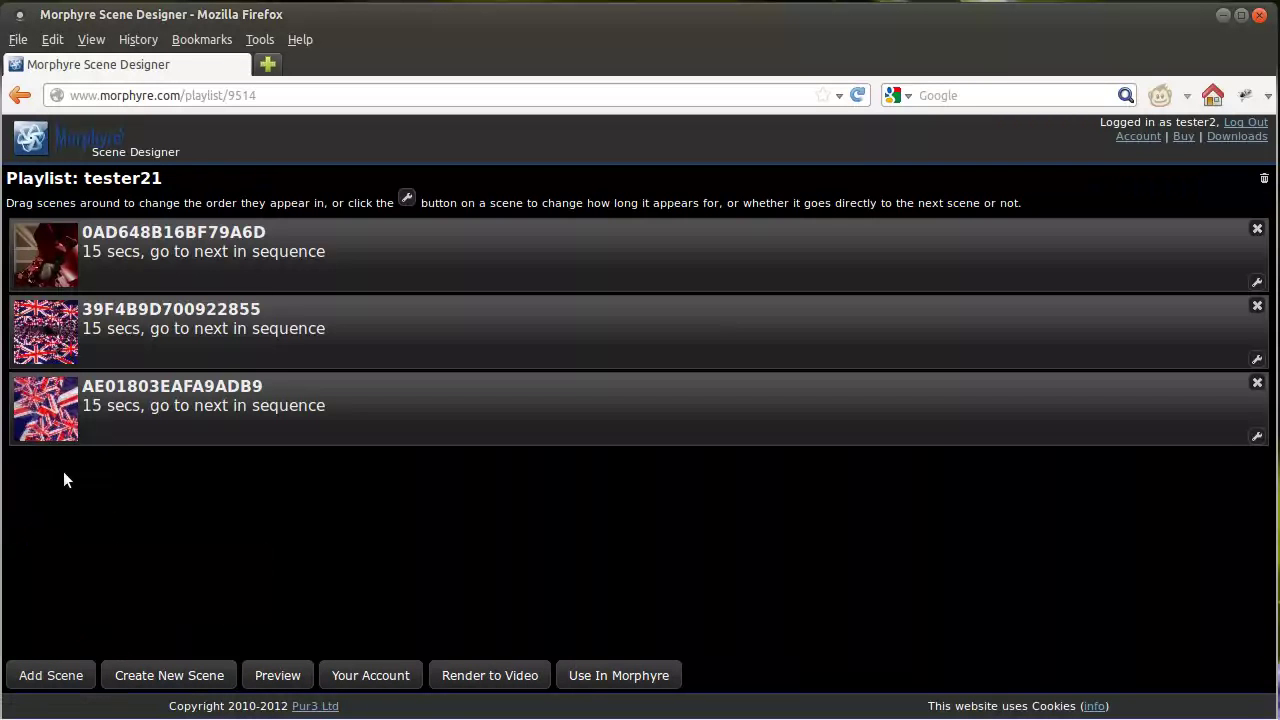